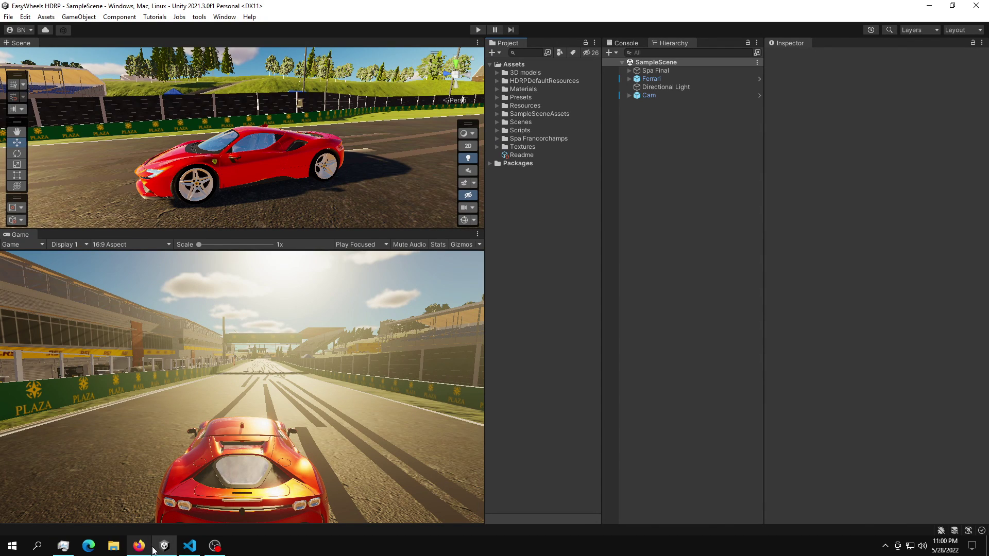
# Step: Switch to the browser and review the Easy Wheels (1.0) video page, including its title and asset link
pyautogui.click(139, 545)
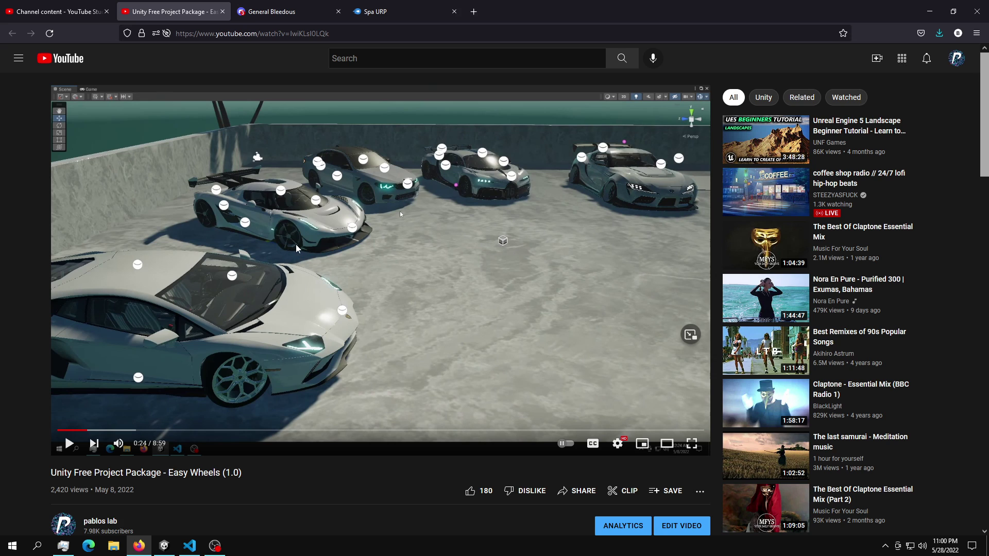
pyautogui.scroll(-3, 251, 240)
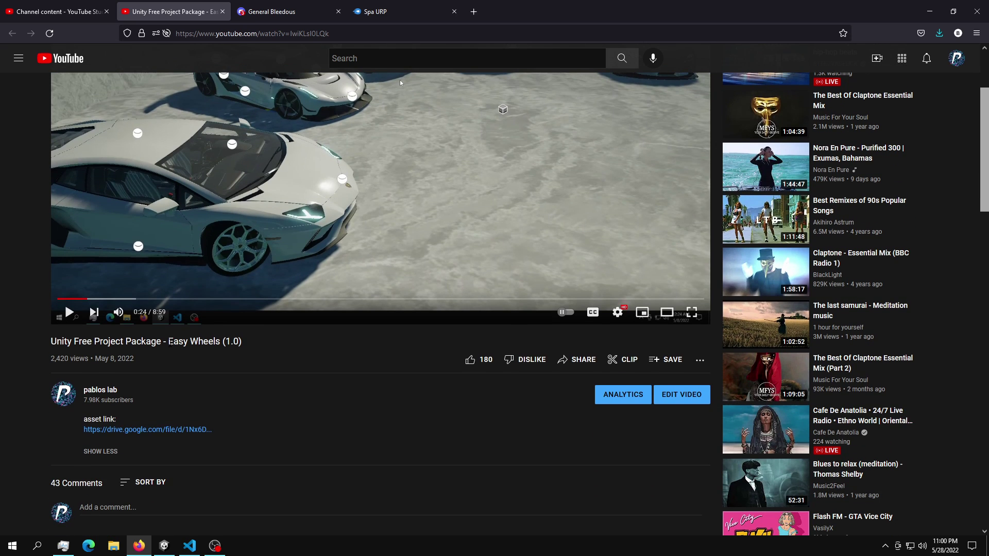
pyautogui.moveTo(168, 342); pyautogui.dragTo(248, 344)
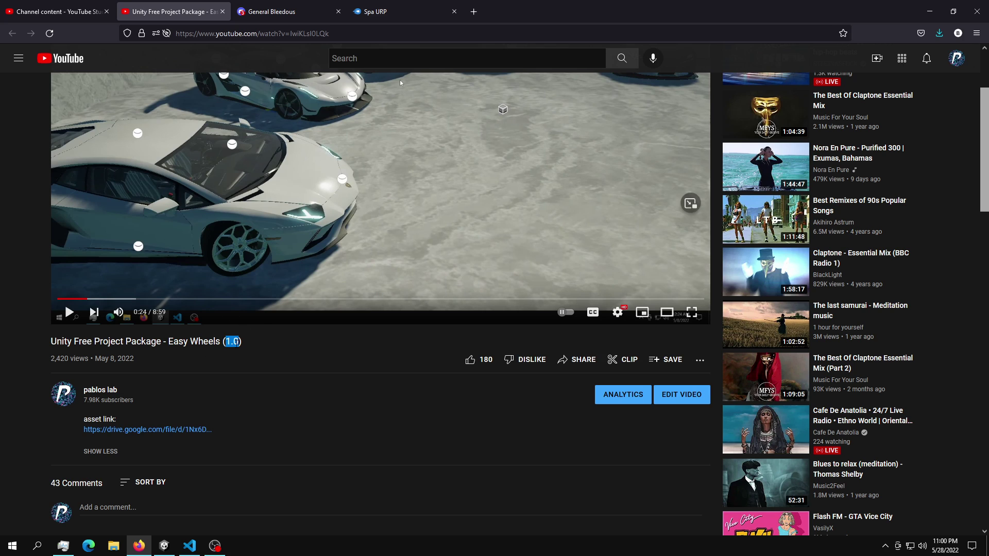
pyautogui.click(232, 340)
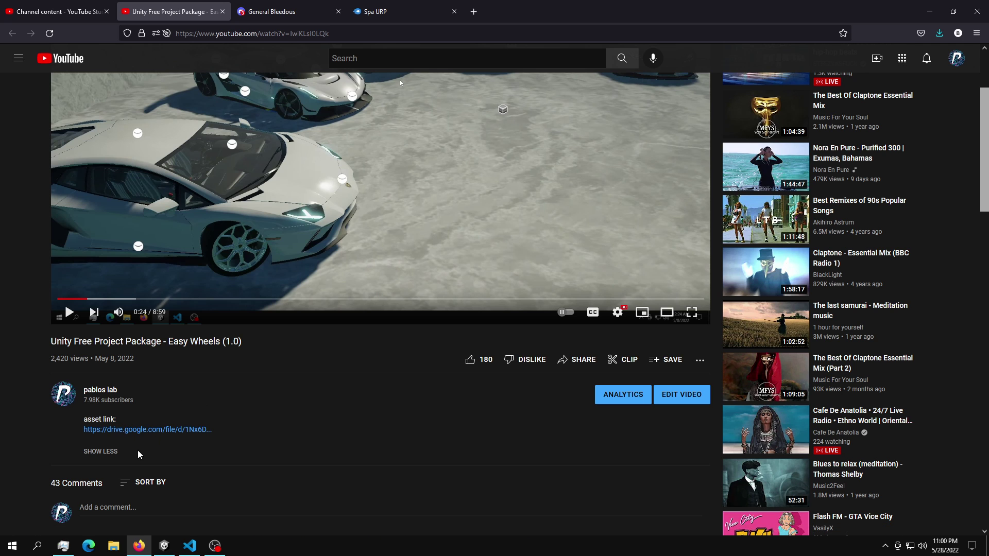
pyautogui.scroll(-3, 364, 387)
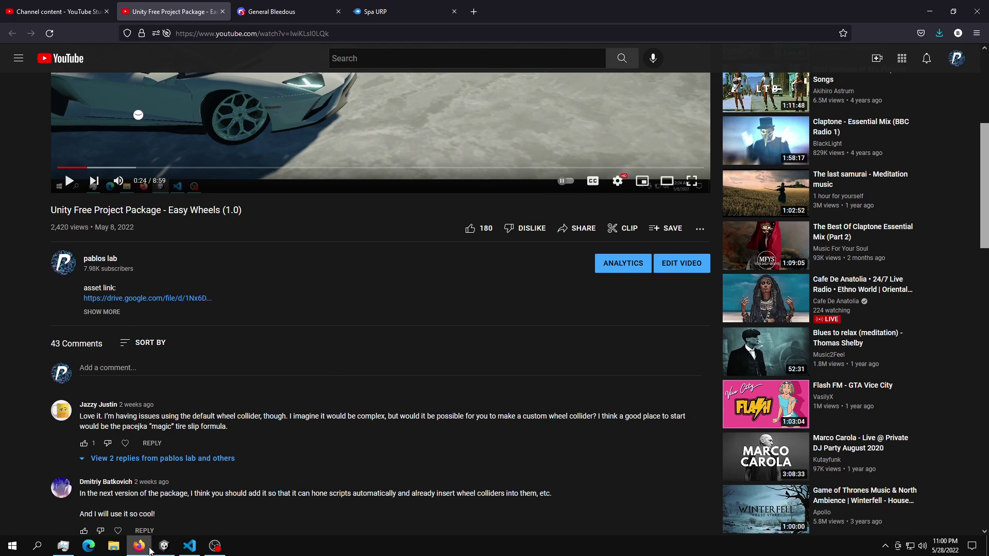
pyautogui.click(165, 545)
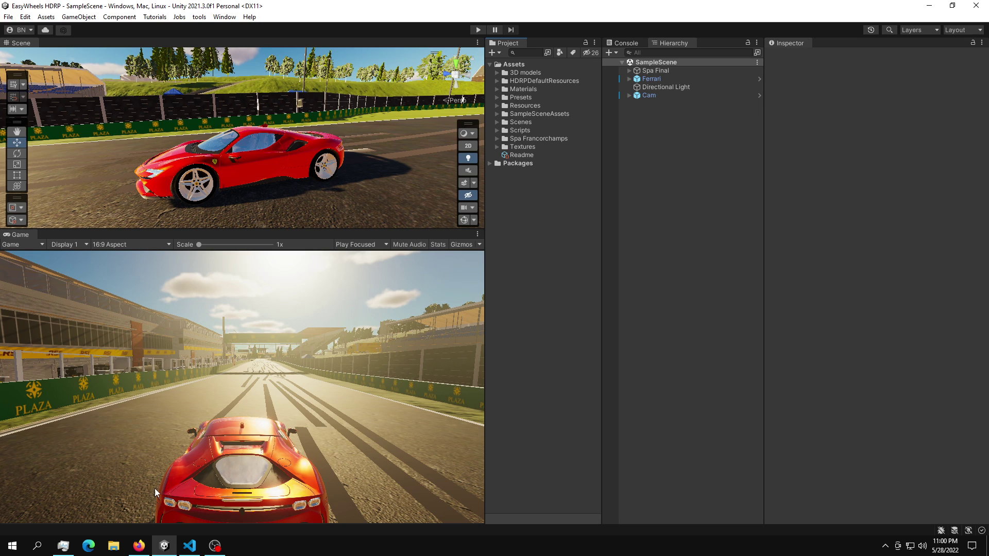
pyautogui.click(139, 545)
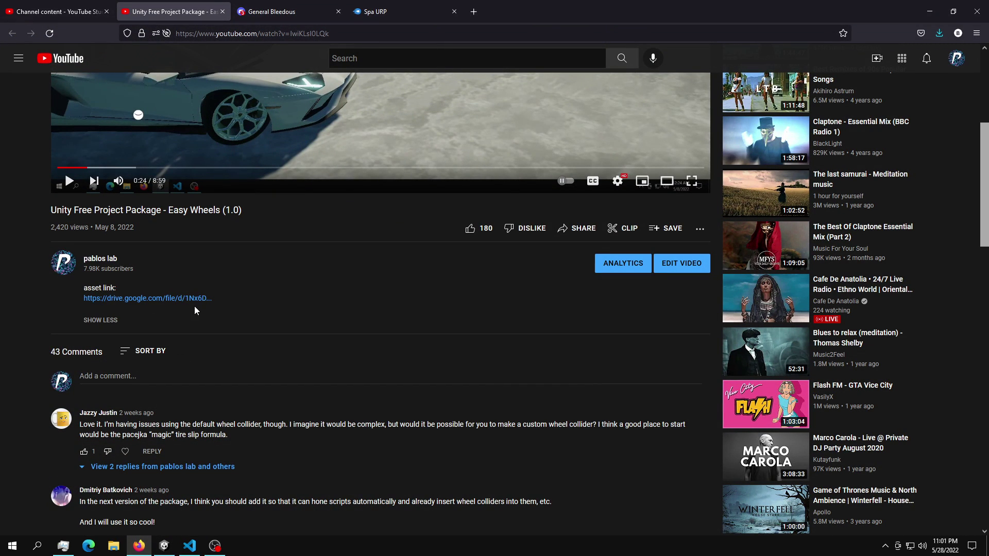
pyautogui.scroll(3, 194, 310)
# Step: Return to Unity and look over the race track around the Ferrari in the scene
pyautogui.hotkey('alt', 'Tab')
pyautogui.keyDown('alt'); pyautogui.moveTo(301, 177); pyautogui.dragTo(227, 191); pyautogui.keyUp('alt')
pyautogui.scroll(-4, 227, 191)
pyautogui.scroll(-10, 232, 174)
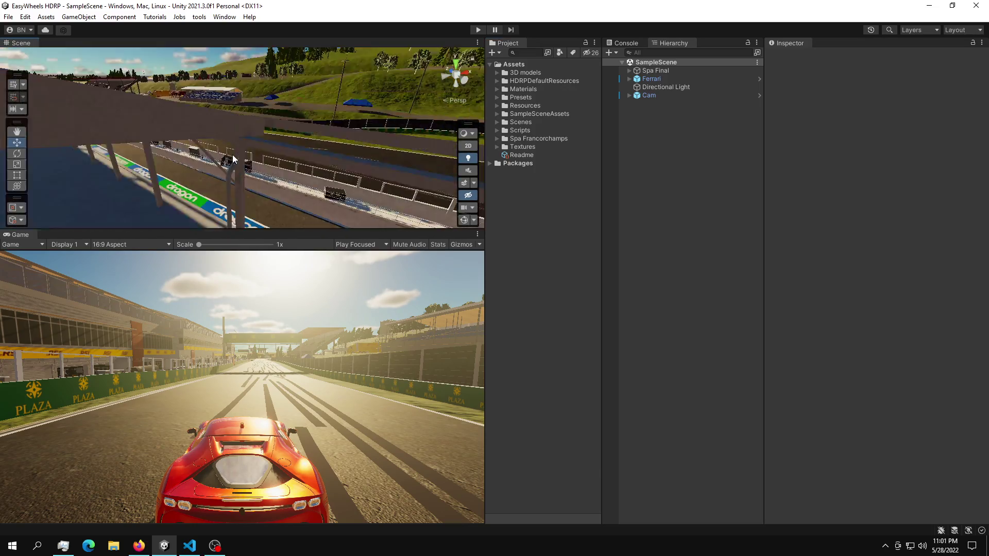
pyautogui.moveTo(232, 155)
pyautogui.keyDown('alt'); pyautogui.mouseDown()
pyautogui.moveTo(170, 195)
pyautogui.moveTo(249, 141)
pyautogui.moveTo(170, 137)
pyautogui.moveTo(223, 157)
pyautogui.mouseUp(); pyautogui.keyUp('alt')
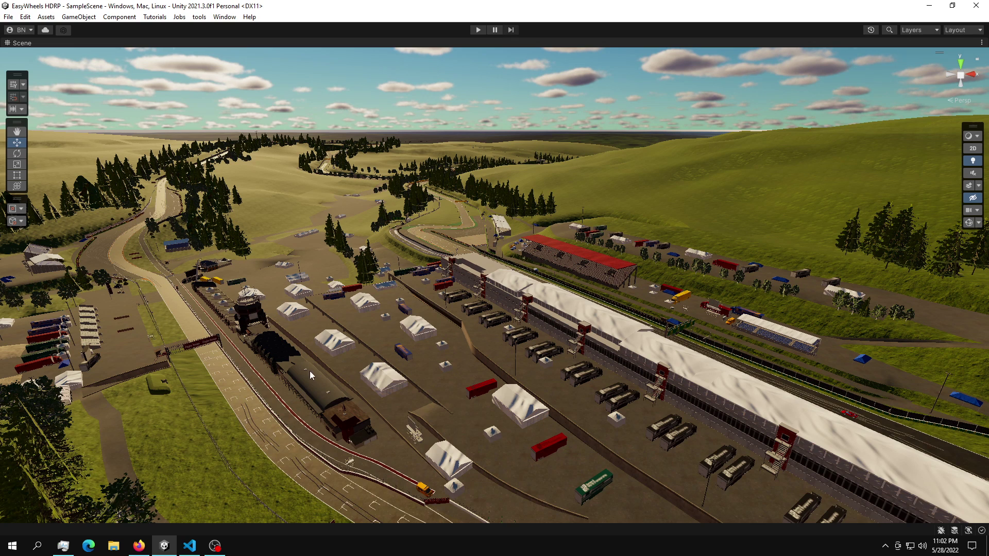
# Step: View the Discord profile open in the browser and survey the pit buildings and straight in the Unity scene
pyautogui.click(139, 545)
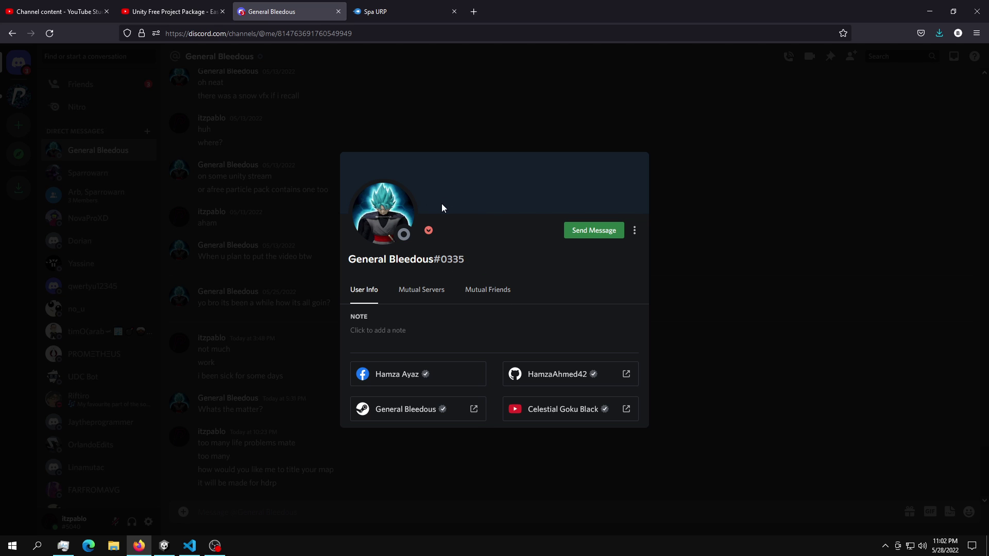
pyautogui.click(162, 544)
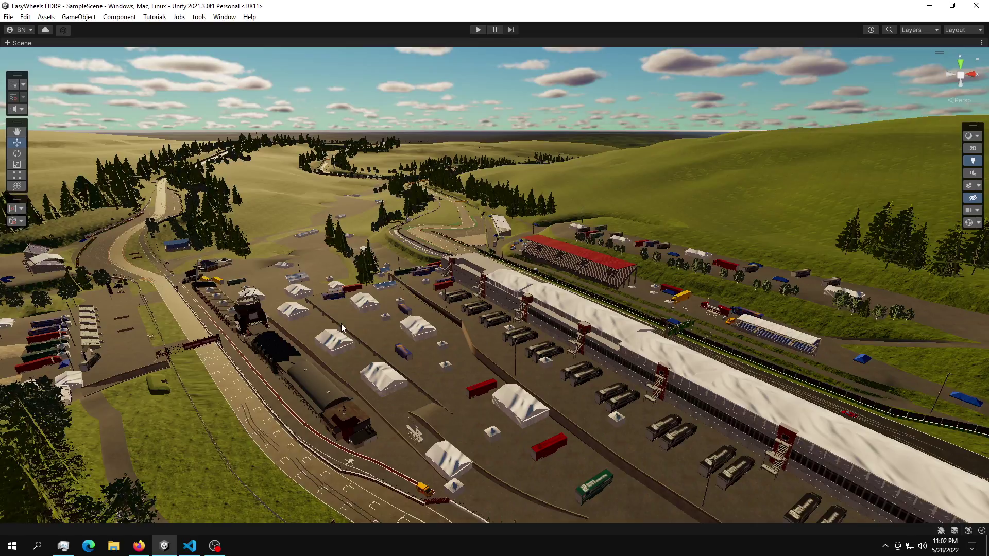
pyautogui.keyDown('alt'); pyautogui.moveTo(405, 325); pyautogui.dragTo(380, 290); pyautogui.keyUp('alt')
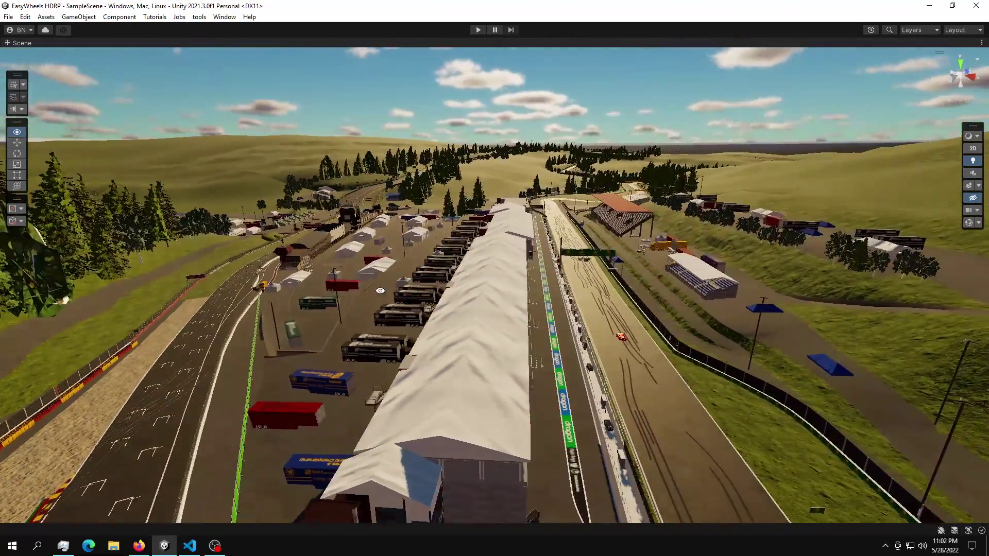
pyautogui.moveTo(380, 291); pyautogui.dragTo(438, 252, button='right')
pyautogui.hotkey('shift', 'space')
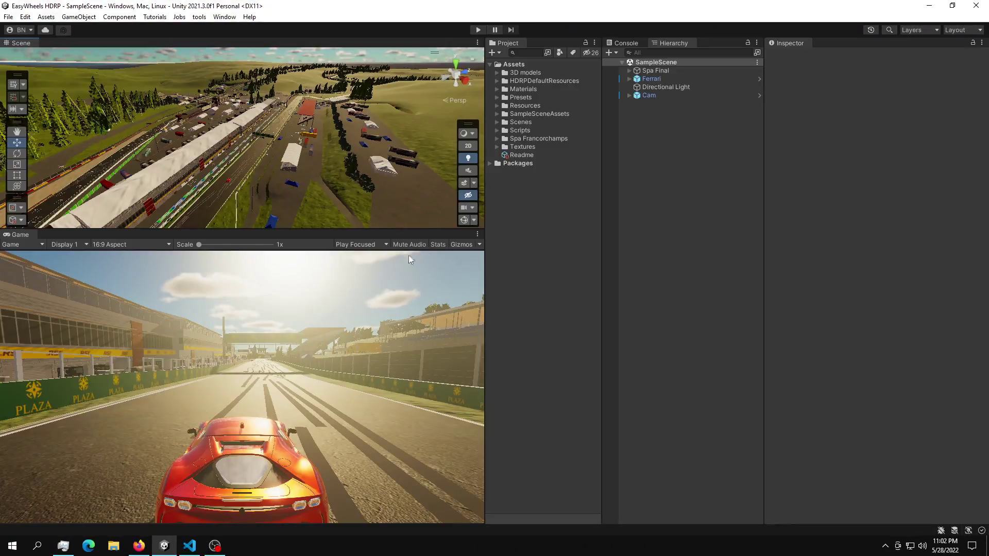
pyautogui.scroll(3, 280, 145)
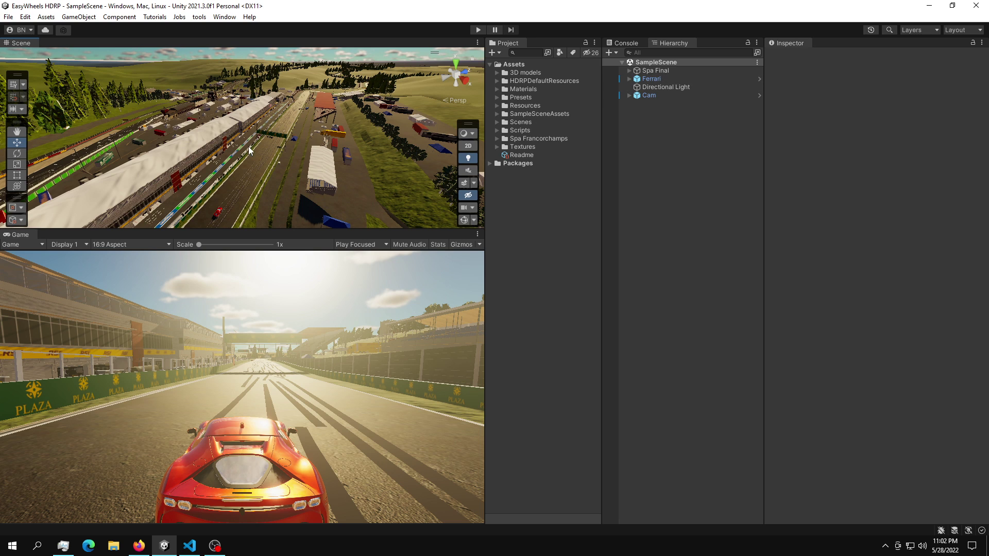
# Step: Frame the Ferrari in the scene and dock the Game view together with the Scene view as tabs
pyautogui.doubleClick(651, 78)
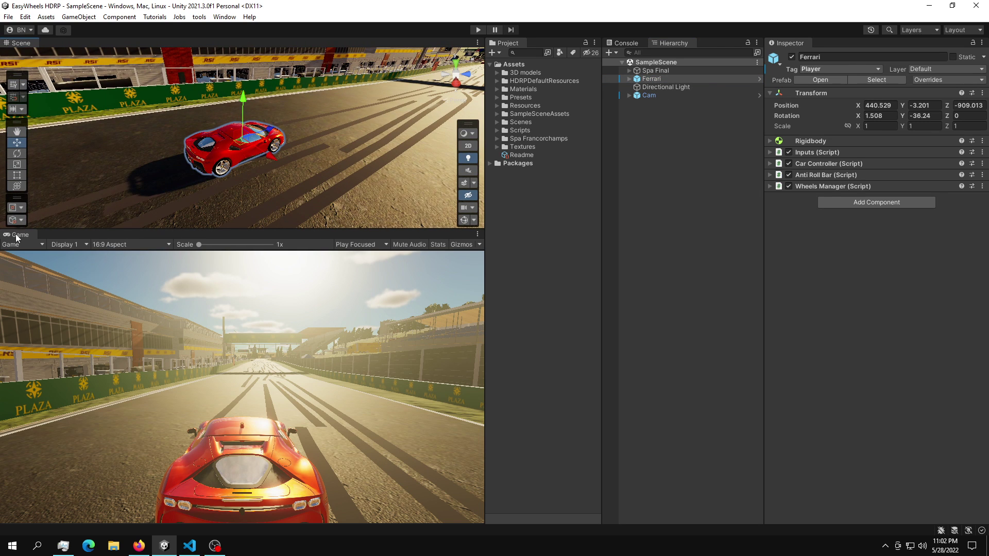
pyautogui.moveTo(18, 237); pyautogui.dragTo(31, 47)
pyautogui.click(54, 42)
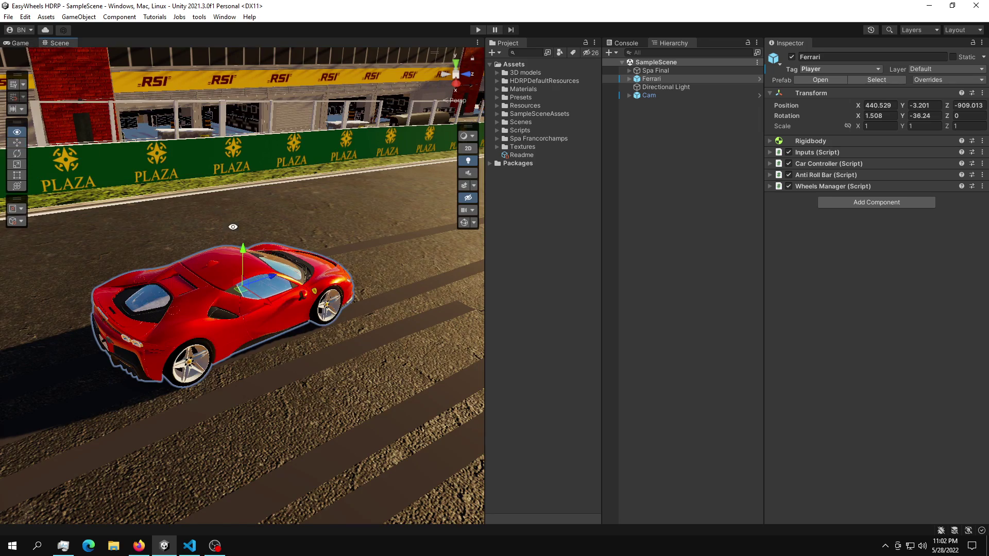
pyautogui.keyDown('alt'); pyautogui.moveTo(233, 226); pyautogui.dragTo(242, 206); pyautogui.keyUp('alt')
# Step: Open the vehicle tool, assign the Ferrari as its Car to view the setup options, and close the tool
pyautogui.click(198, 17)
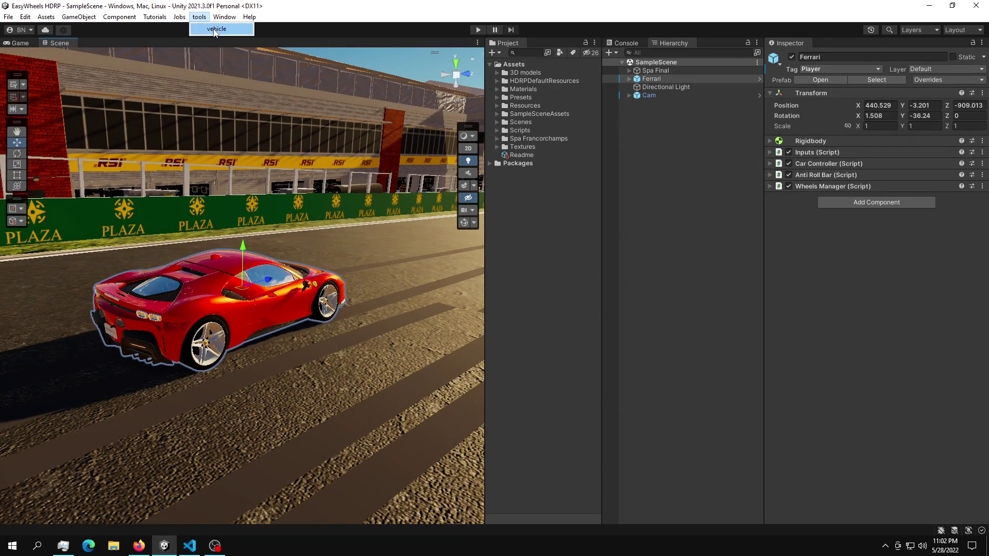
pyautogui.click(215, 30)
pyautogui.moveTo(858, 47); pyautogui.dragTo(271, 122)
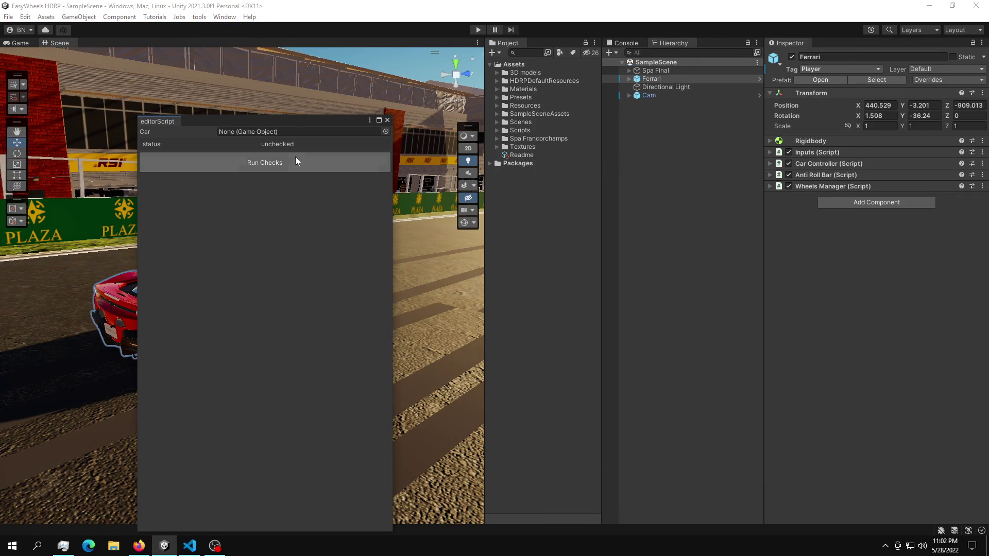
pyautogui.moveTo(669, 78); pyautogui.dragTo(295, 133)
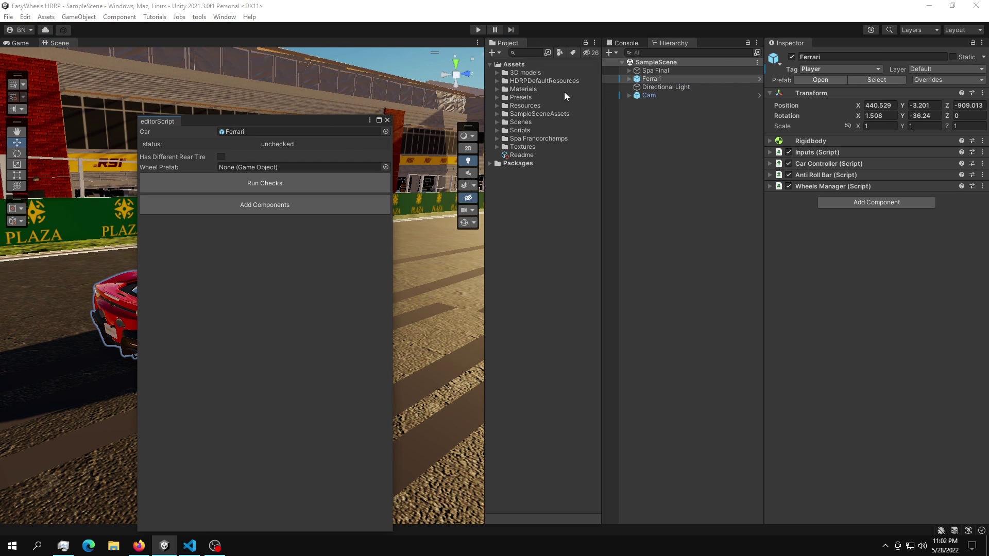
pyautogui.click(386, 121)
# Step: Examine the Ferrari up close and the settings of its Car Controller, Inputs and Wheels Manager scripts
pyautogui.keyDown('alt'); pyautogui.moveTo(324, 262); pyautogui.dragTo(189, 249); pyautogui.keyUp('alt')
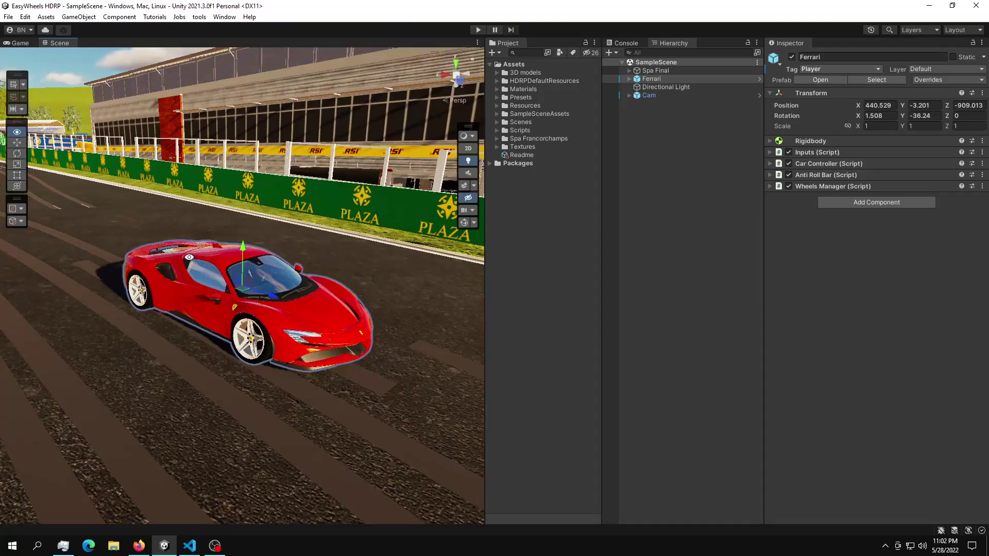
pyautogui.moveTo(190, 250); pyautogui.dragTo(206, 227, button='middle')
pyautogui.scroll(4, 306, 281)
pyautogui.keyDown('alt'); pyautogui.moveTo(305, 281); pyautogui.dragTo(391, 286); pyautogui.keyUp('alt')
pyautogui.click(813, 164)
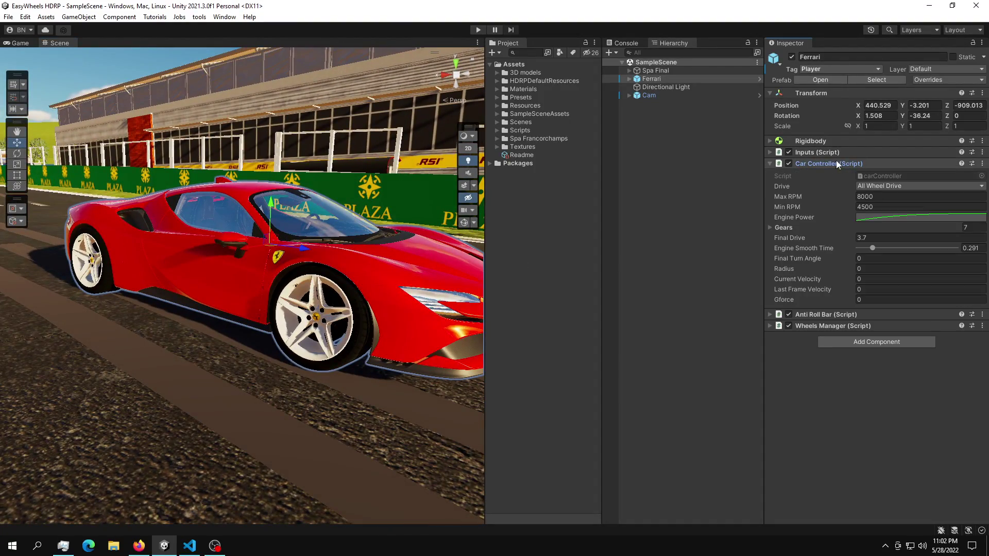
pyautogui.click(823, 163)
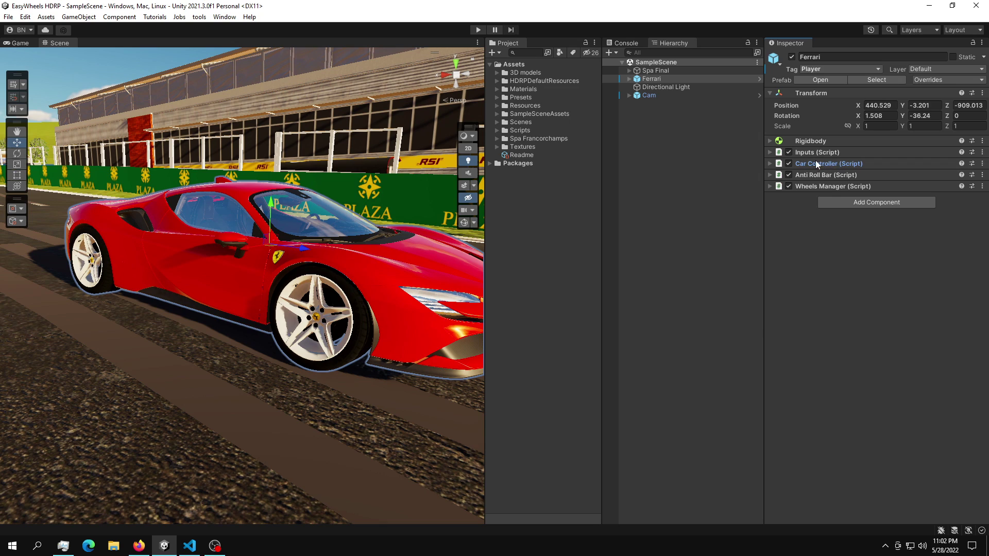
pyautogui.click(815, 162)
pyautogui.click(825, 153)
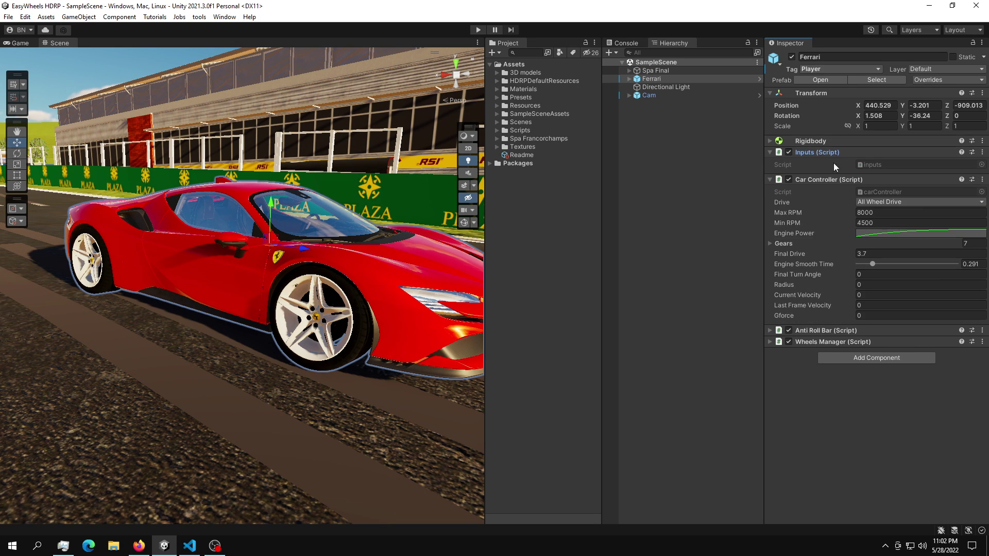
pyautogui.click(825, 151)
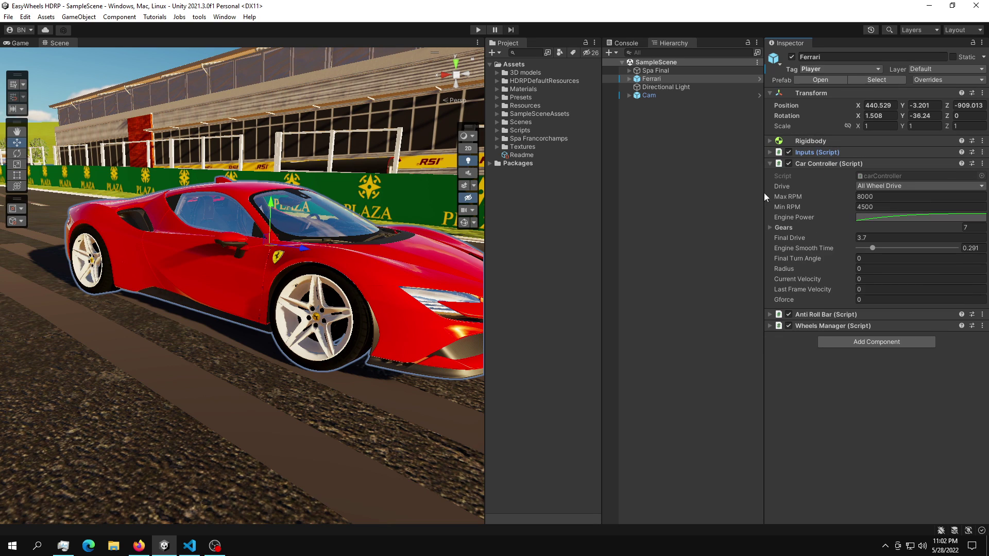
pyautogui.click(810, 163)
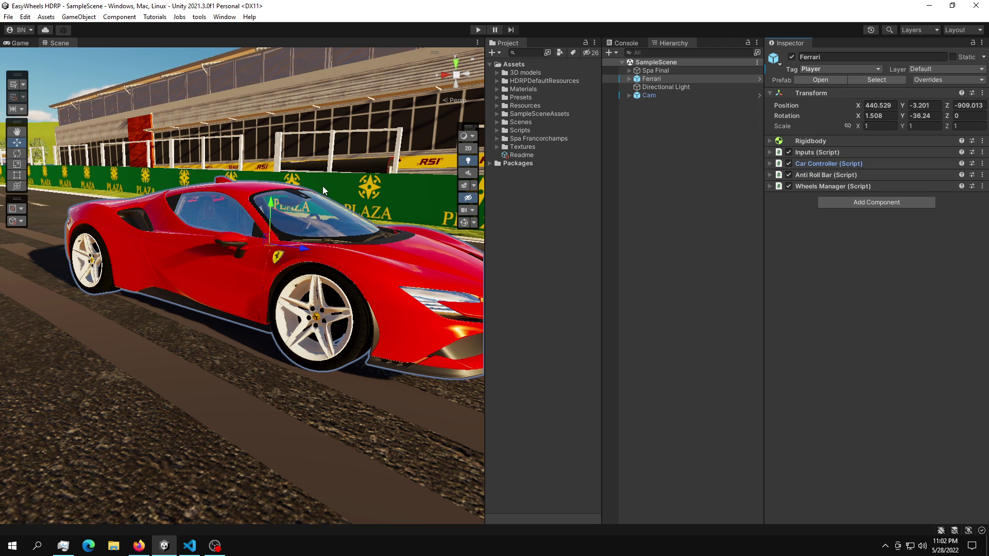
pyautogui.click(847, 188)
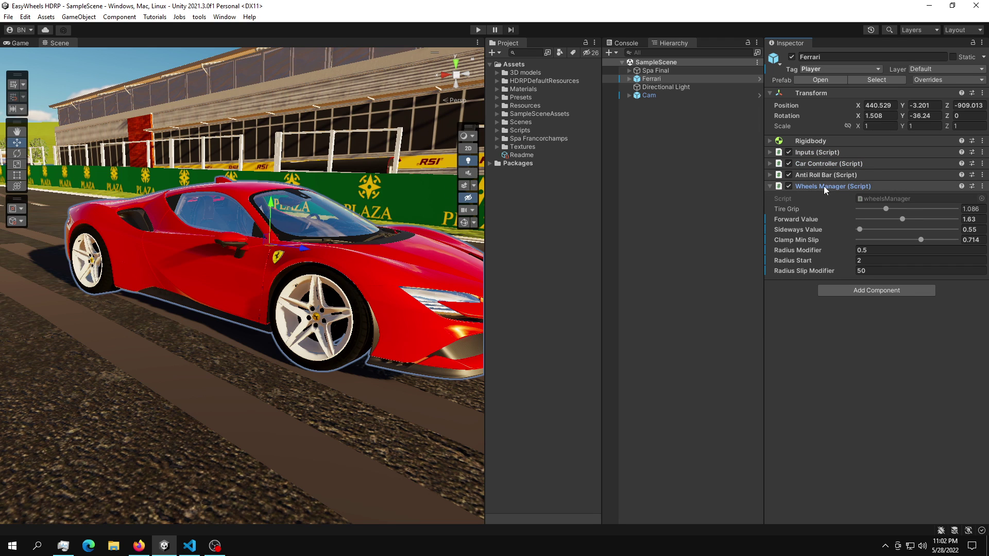
# Step: Open the wheelsManager script in the code editor and read through its friction variables, setUpWheels, manageFriction and OnGUI code
pyautogui.doubleClick(879, 198)
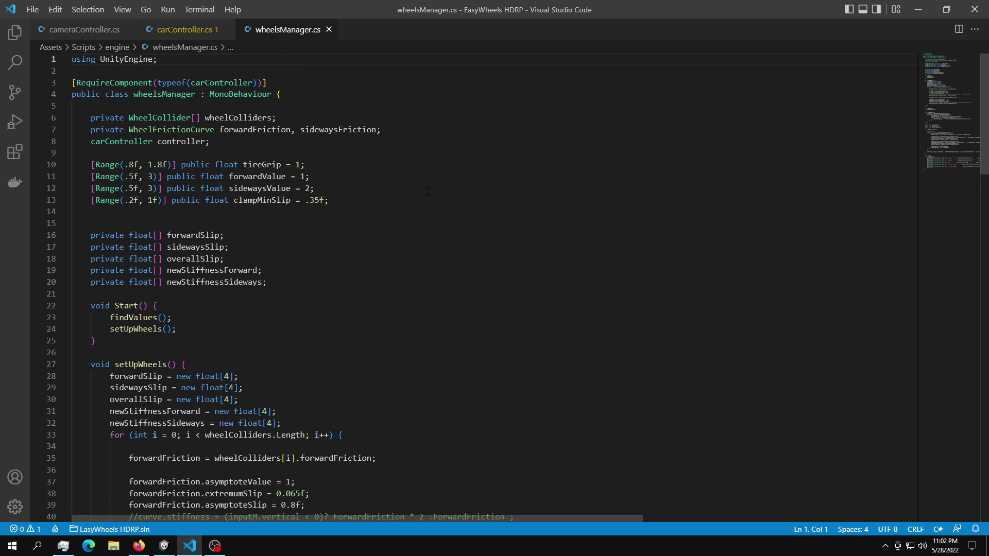
pyautogui.scroll(-3, 419, 193)
pyautogui.click(382, 177)
pyautogui.scroll(-2, 378, 178)
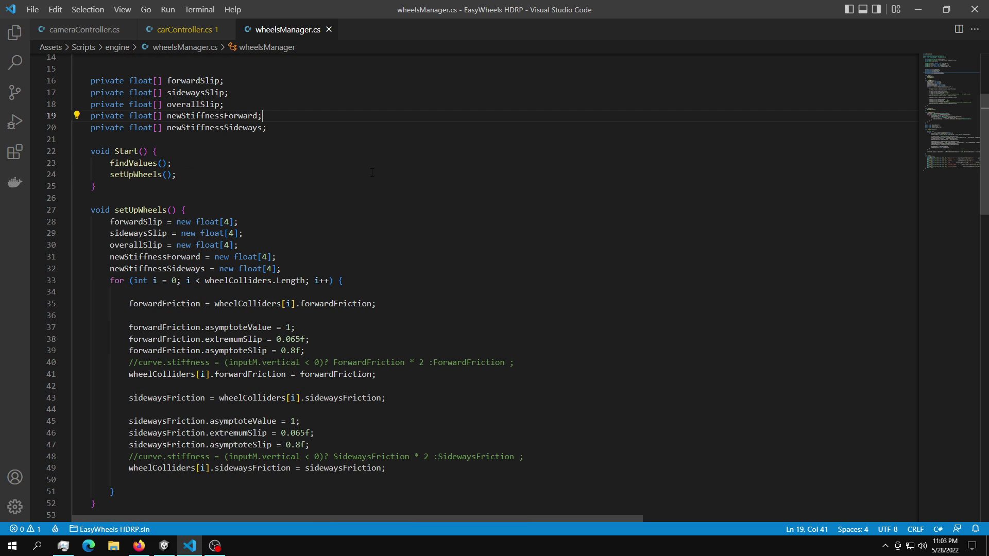
pyautogui.hotkey('ctrl', '-')
pyautogui.scroll(5, 273, 150)
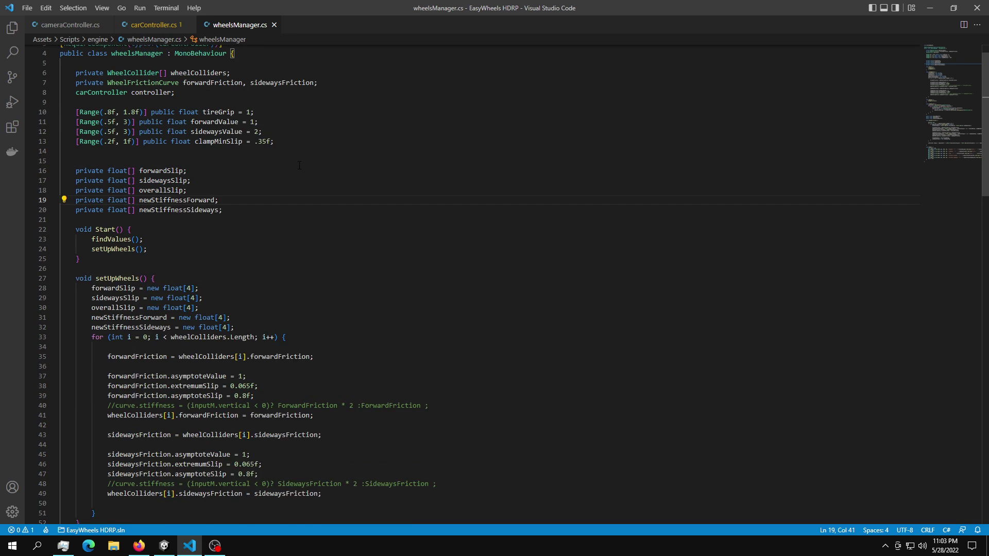
pyautogui.scroll(-20, 212, 145)
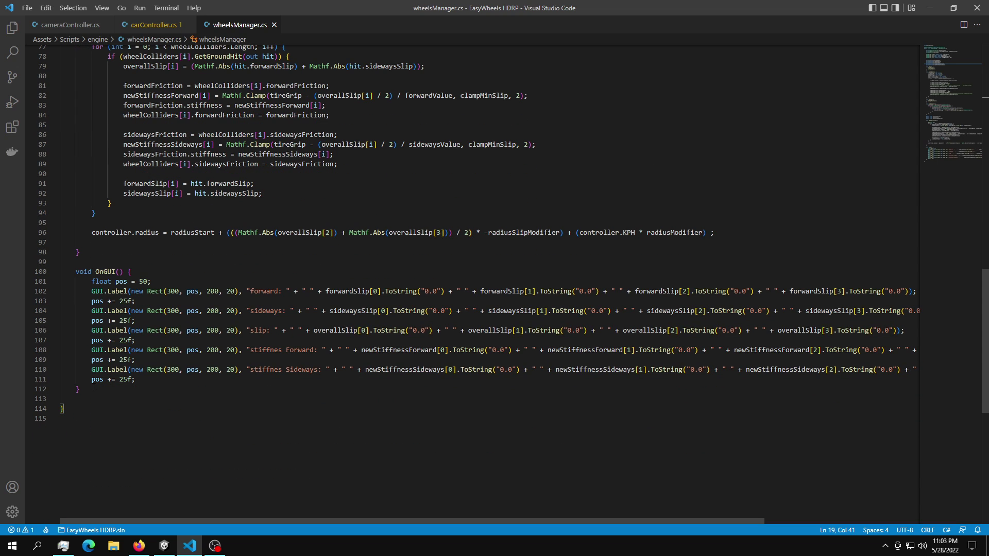
pyautogui.moveTo(94, 389); pyautogui.dragTo(9, 266)
pyautogui.click(64, 261)
pyautogui.scroll(6, 356, 311)
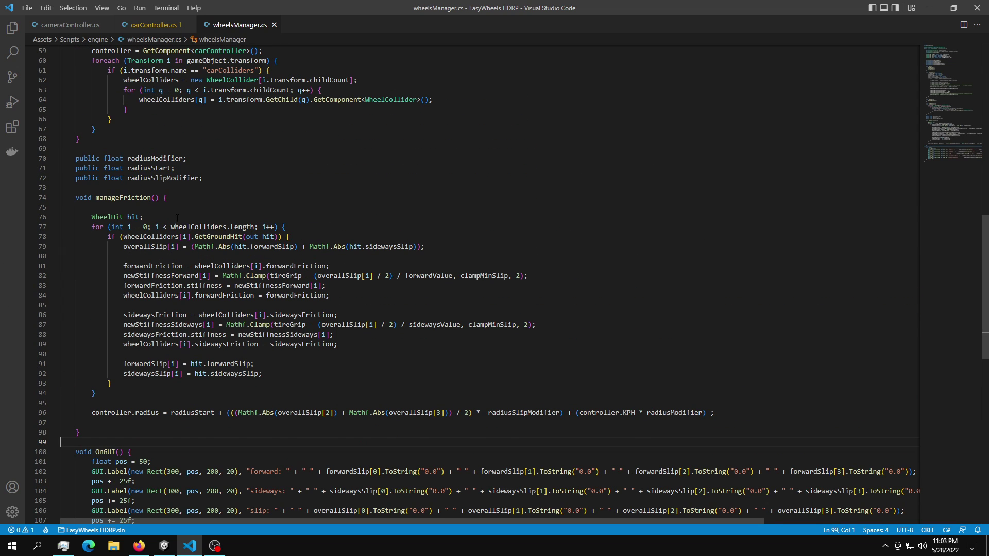
pyautogui.scroll(18, 177, 218)
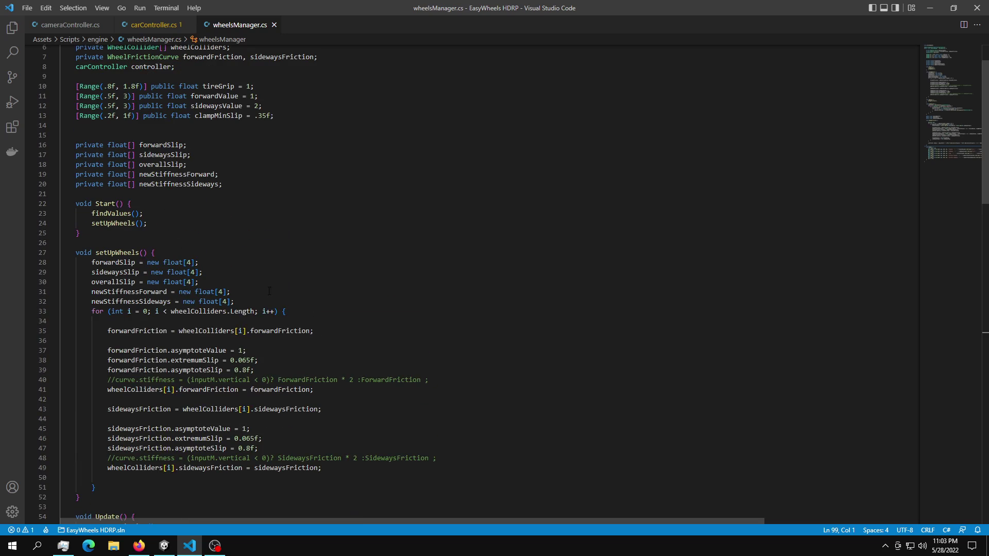
pyautogui.scroll(2, 351, 162)
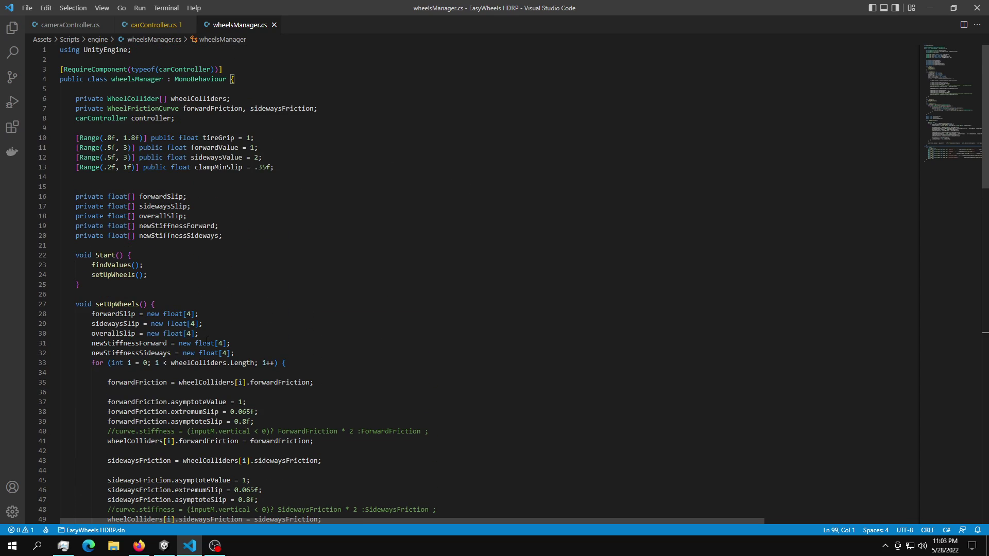
# Step: Return to Unity and view the Ferrari from behind in the scene
pyautogui.click(164, 545)
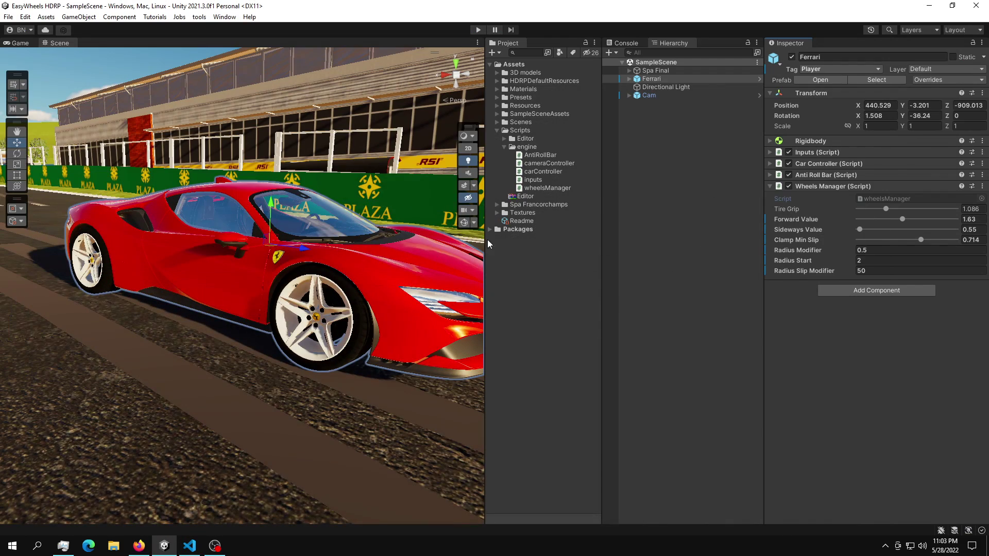
pyautogui.keyDown('alt'); pyautogui.moveTo(281, 258); pyautogui.dragTo(301, 244); pyautogui.keyUp('alt')
pyautogui.scroll(3, 292, 277)
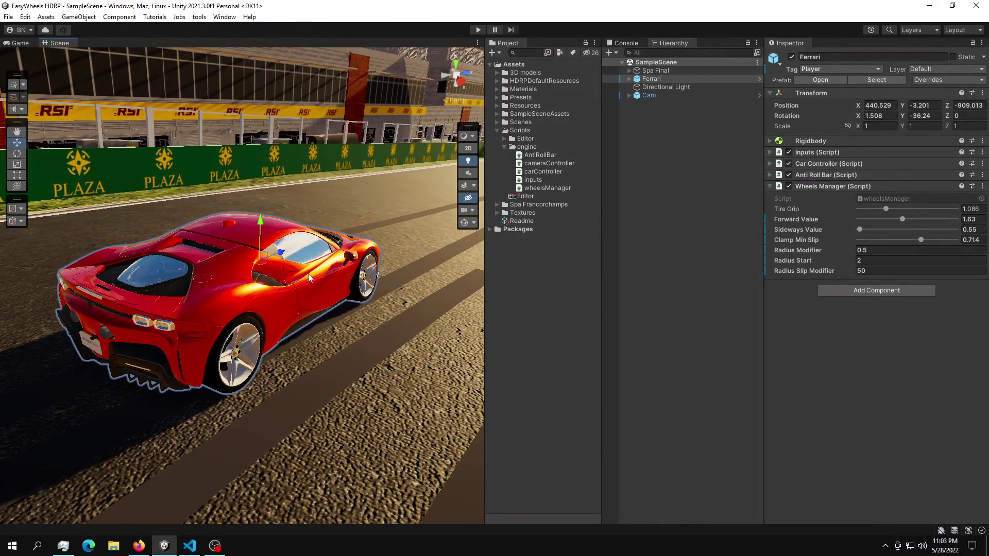
# Step: Set the Ferrari's Tire Grip in the Wheels Manager script to 1.117
pyautogui.keyDown('alt'); pyautogui.moveTo(247, 273); pyautogui.dragTo(238, 271); pyautogui.keyUp('alt')
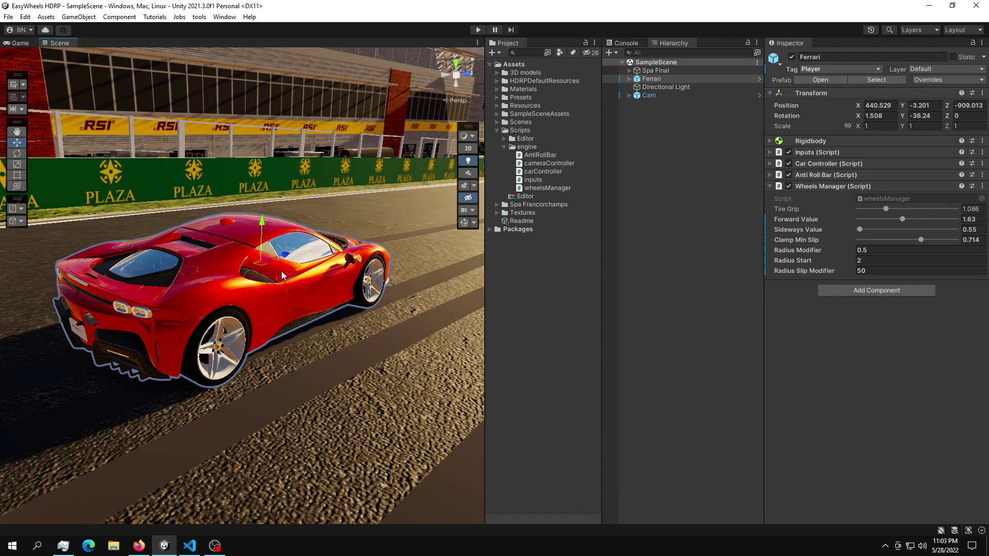
pyautogui.keyDown('alt'); pyautogui.moveTo(279, 260); pyautogui.dragTo(321, 257); pyautogui.keyUp('alt')
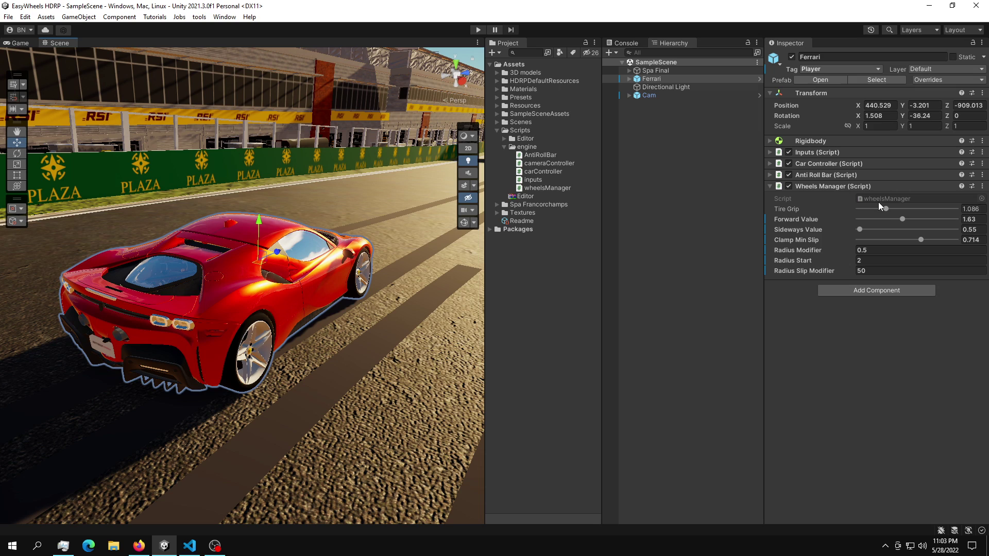
pyautogui.moveTo(878, 207); pyautogui.dragTo(861, 209)
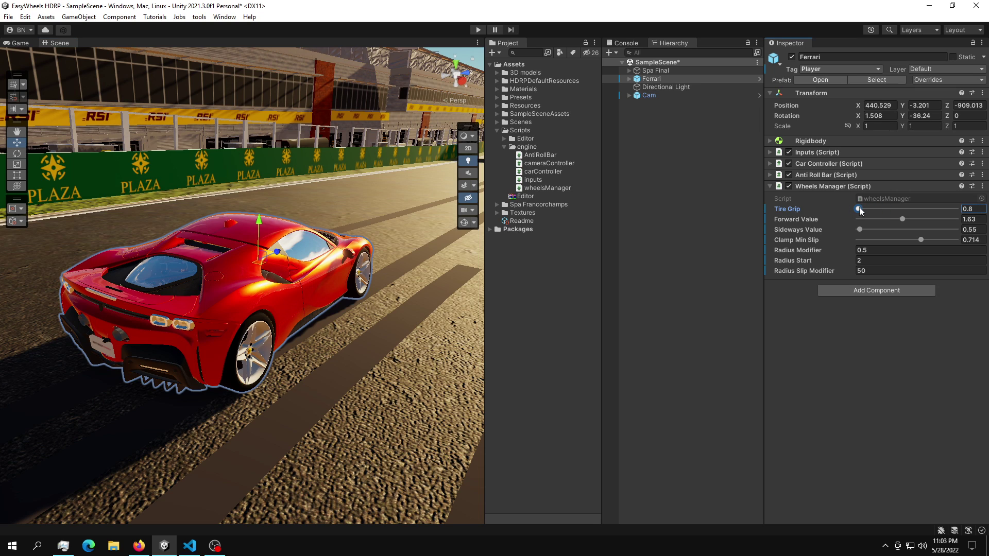
pyautogui.moveTo(901, 208)
pyautogui.mouseDown()
pyautogui.moveTo(959, 208)
pyautogui.moveTo(885, 208)
pyautogui.mouseUp()
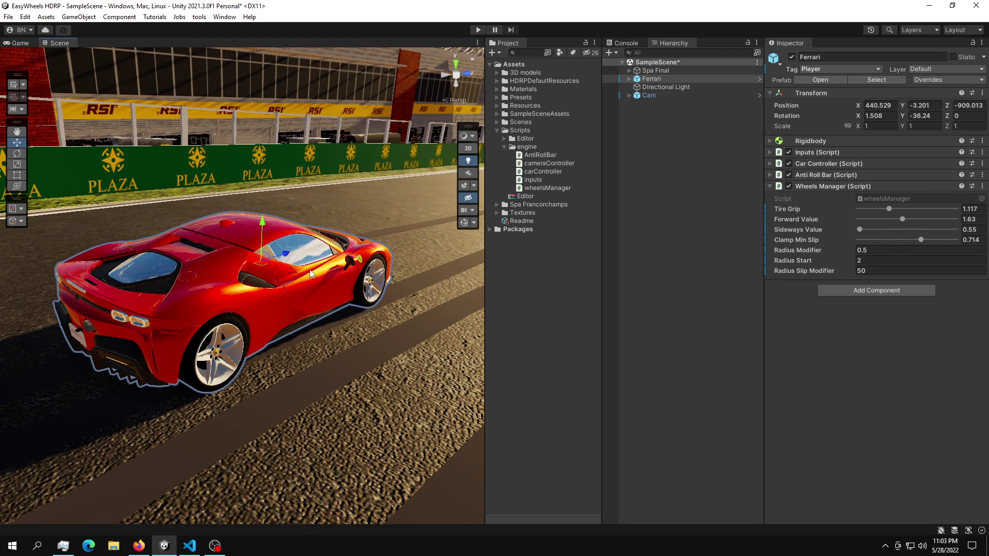
pyautogui.keyDown('alt'); pyautogui.moveTo(310, 271); pyautogui.dragTo(359, 227); pyautogui.keyUp('alt')
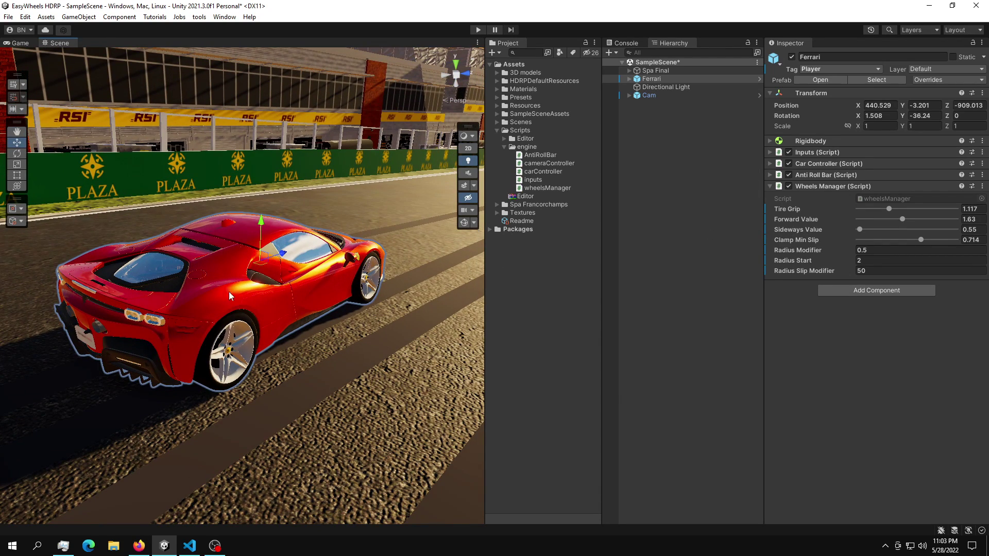
# Step: Set the Wheels Manager's Forward Value to 1.49 and its Sideways Value to 0.68
pyautogui.moveTo(793, 220); pyautogui.dragTo(786, 222)
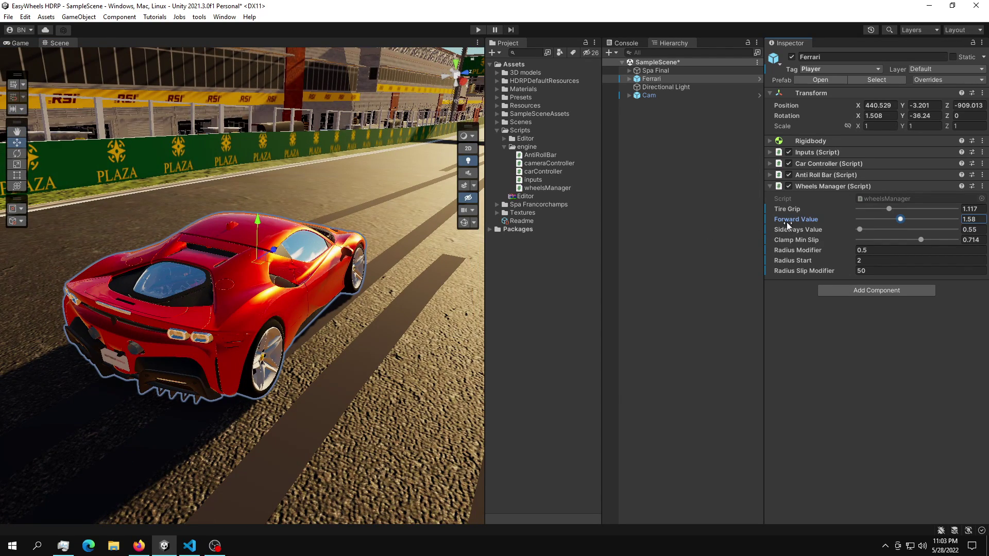
pyautogui.click(895, 219)
pyautogui.keyDown('alt'); pyautogui.moveTo(363, 282); pyautogui.dragTo(237, 263); pyautogui.keyUp('alt')
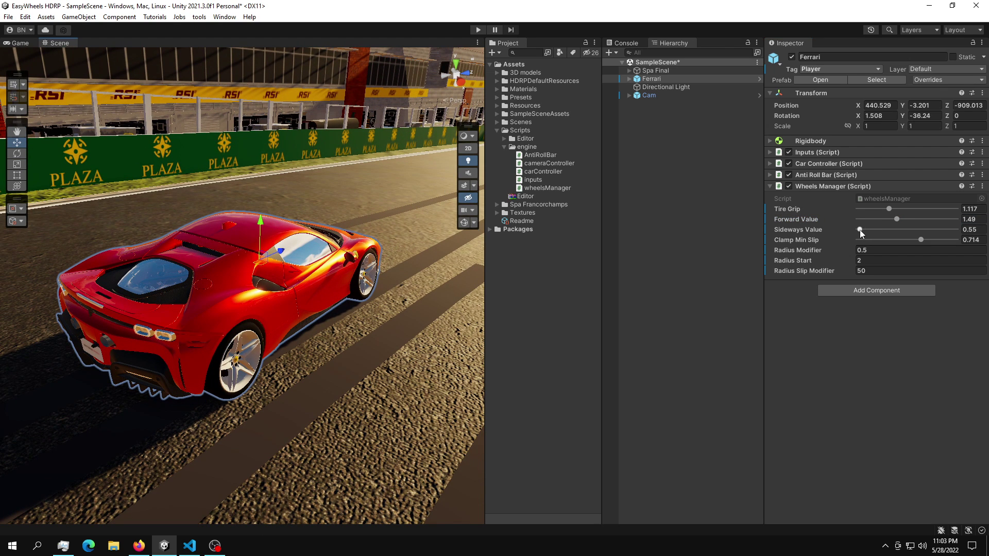
pyautogui.moveTo(860, 230); pyautogui.dragTo(865, 230)
pyautogui.keyDown('alt'); pyautogui.moveTo(261, 258); pyautogui.dragTo(287, 271); pyautogui.keyUp('alt')
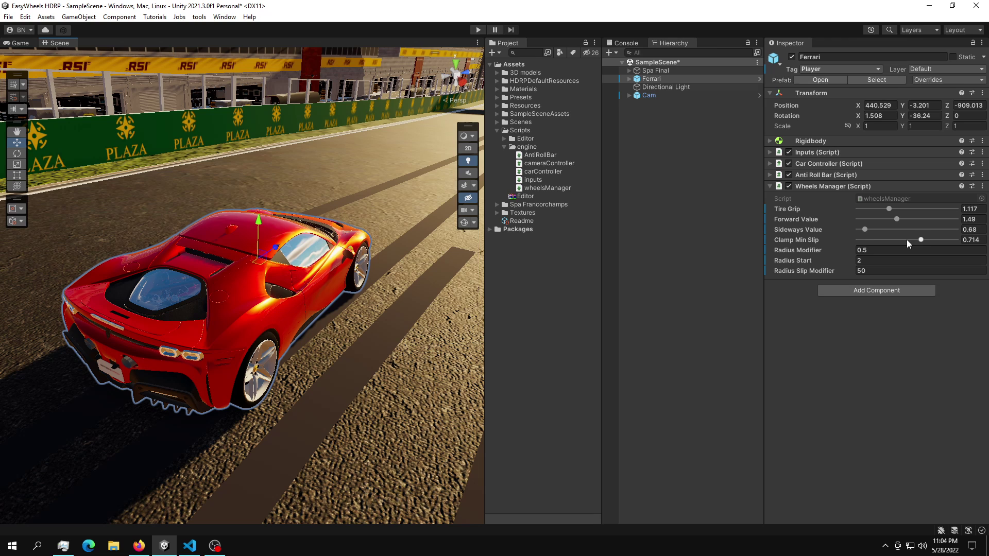
pyautogui.keyDown('alt'); pyautogui.moveTo(363, 243); pyautogui.dragTo(359, 224); pyautogui.keyUp('alt')
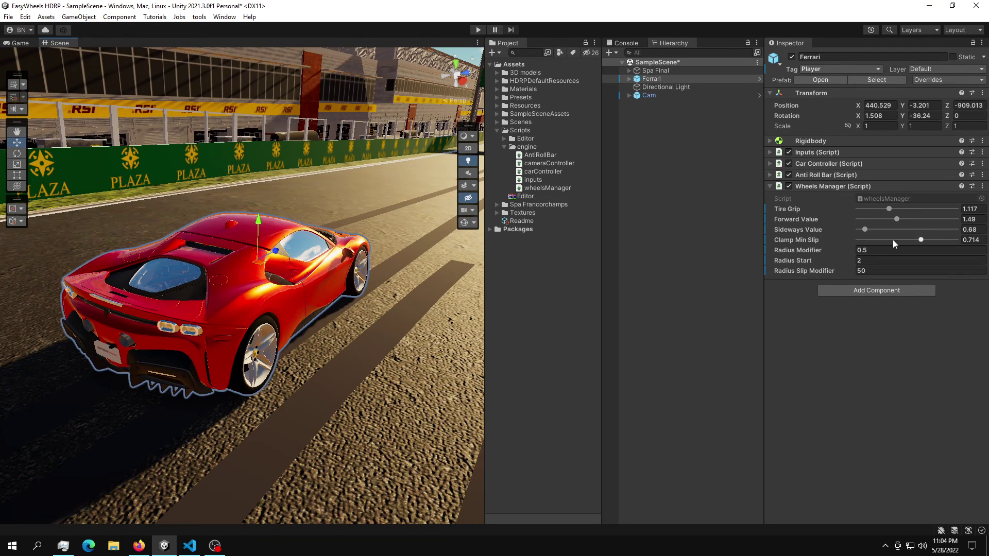
# Step: Set the Wheels Manager's Clamp Min Slip to 0.827
pyautogui.moveTo(921, 240)
pyautogui.mouseDown()
pyautogui.moveTo(900, 243)
pyautogui.moveTo(935, 242)
pyautogui.mouseUp()
pyautogui.keyDown('alt'); pyautogui.moveTo(464, 266); pyautogui.dragTo(463, 278); pyautogui.keyUp('alt')
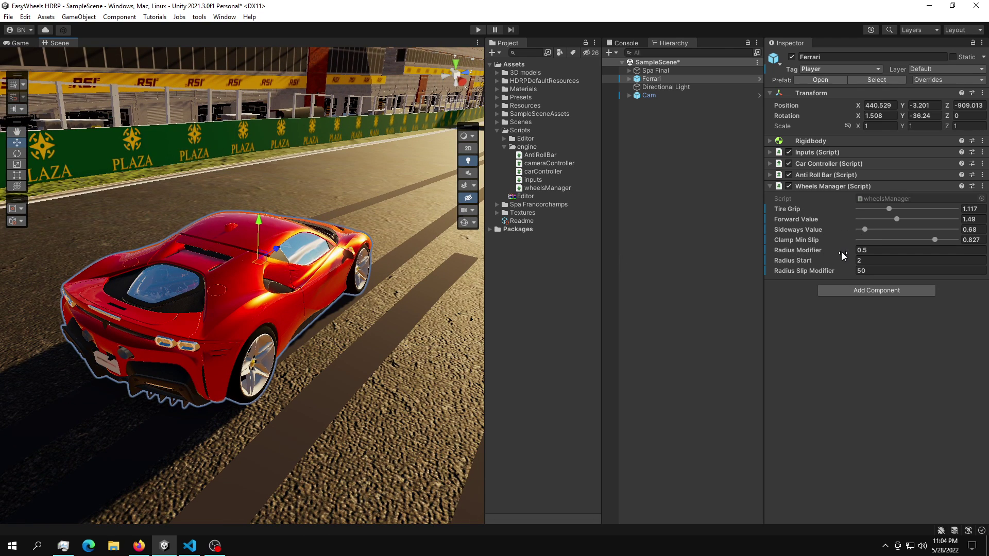
pyautogui.click(885, 248)
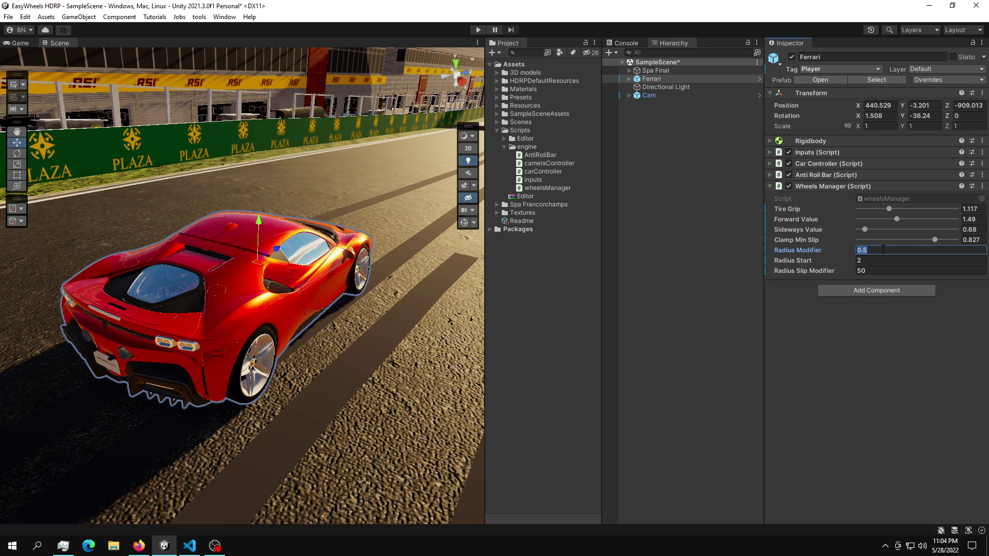
pyautogui.keyDown('alt'); pyautogui.moveTo(239, 254); pyautogui.dragTo(302, 299); pyautogui.keyUp('alt')
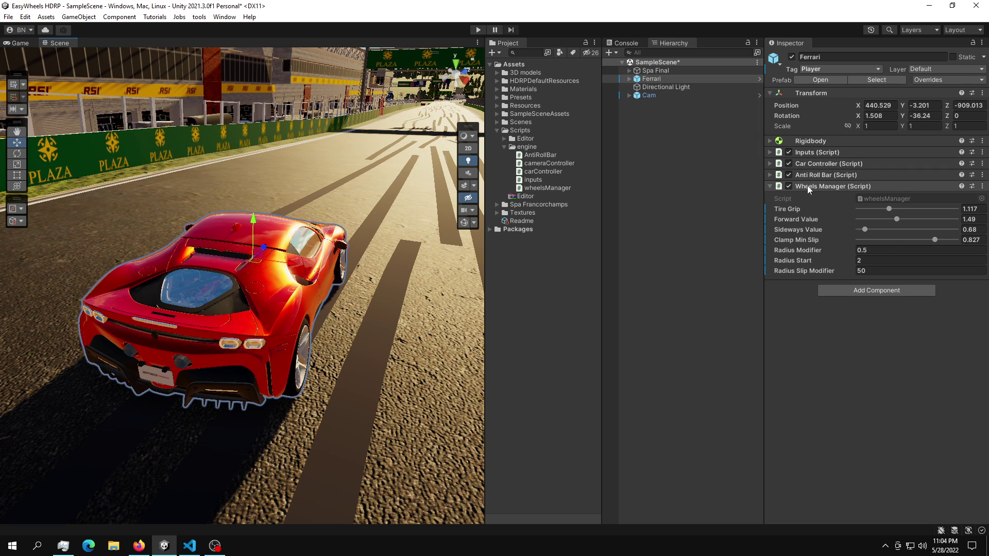
# Step: Review the Ferrari's Anti Roll Bar and Car Controller settings, then collapse its script components
pyautogui.click(854, 187)
pyautogui.click(855, 186)
pyautogui.click(829, 176)
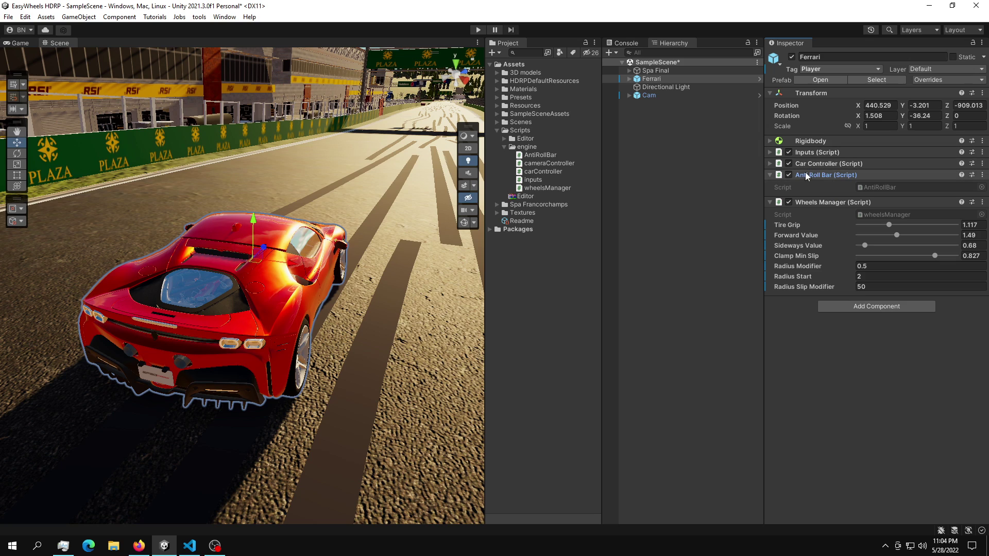
pyautogui.click(815, 164)
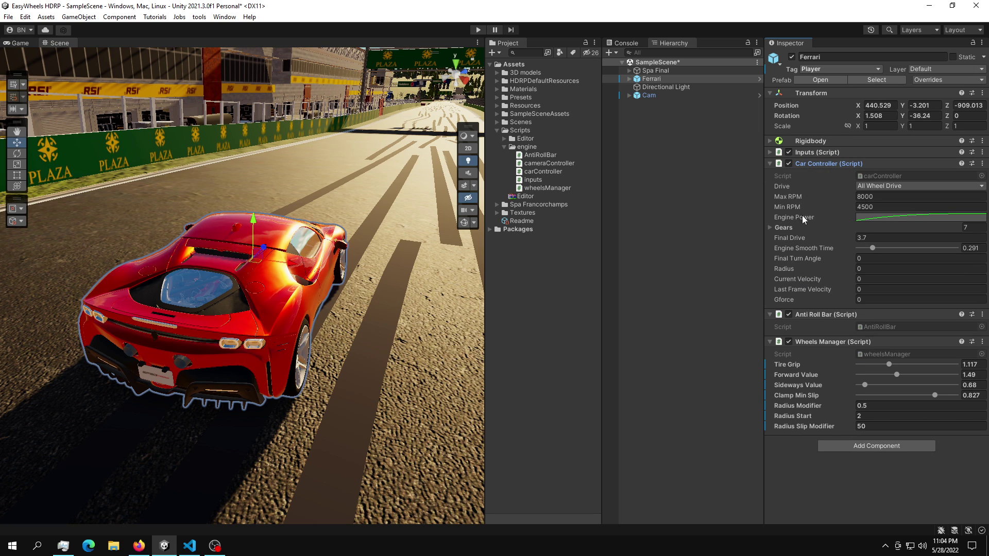
pyautogui.click(826, 162)
pyautogui.click(807, 175)
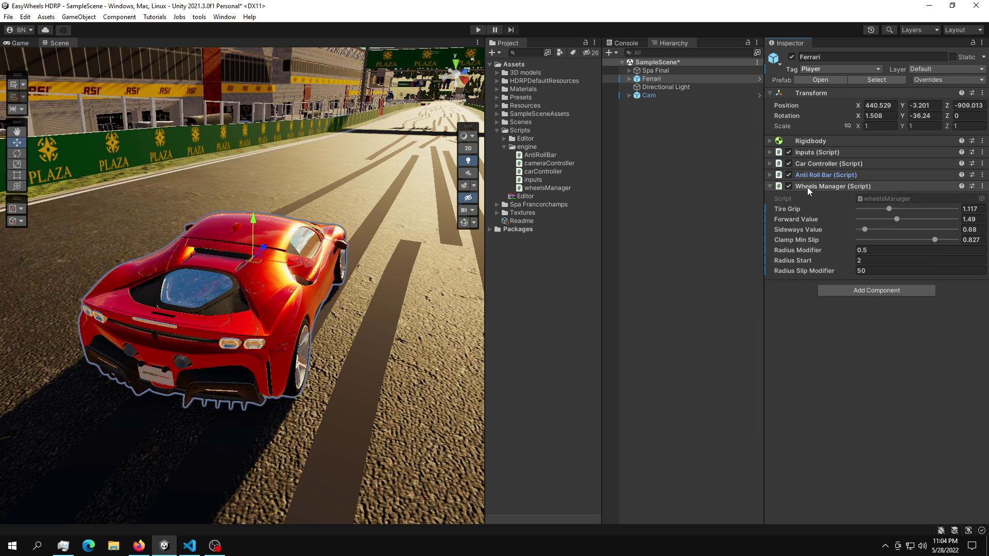
pyautogui.click(808, 187)
# Step: Show the Game view at 4K UHD (3840x2160) resolution and start play mode
pyautogui.click(20, 43)
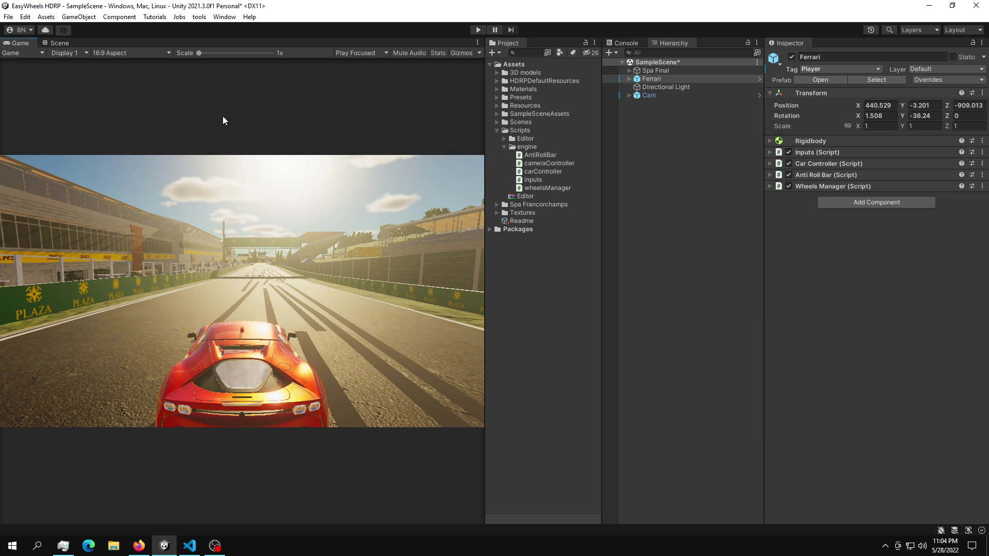
pyautogui.click(111, 51)
pyautogui.click(131, 142)
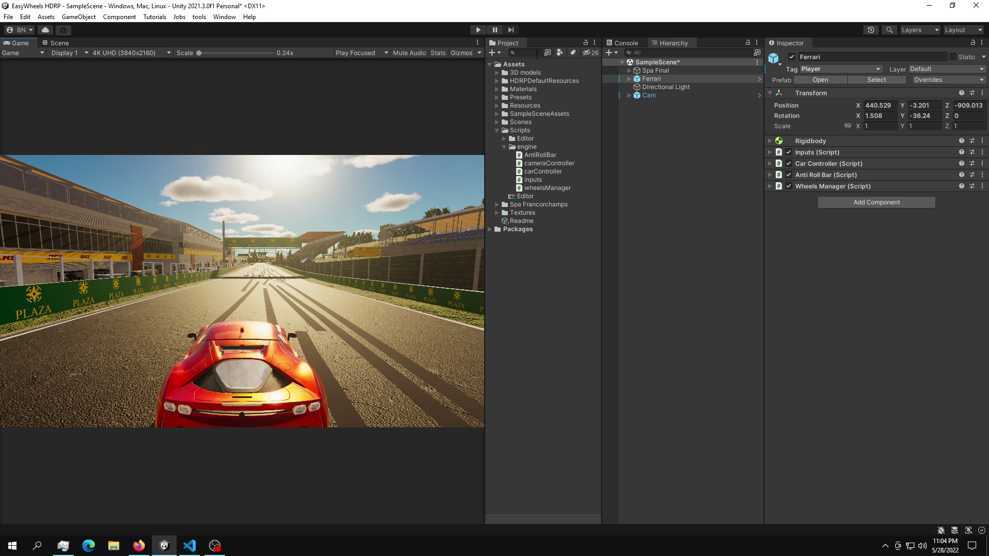
pyautogui.click(478, 30)
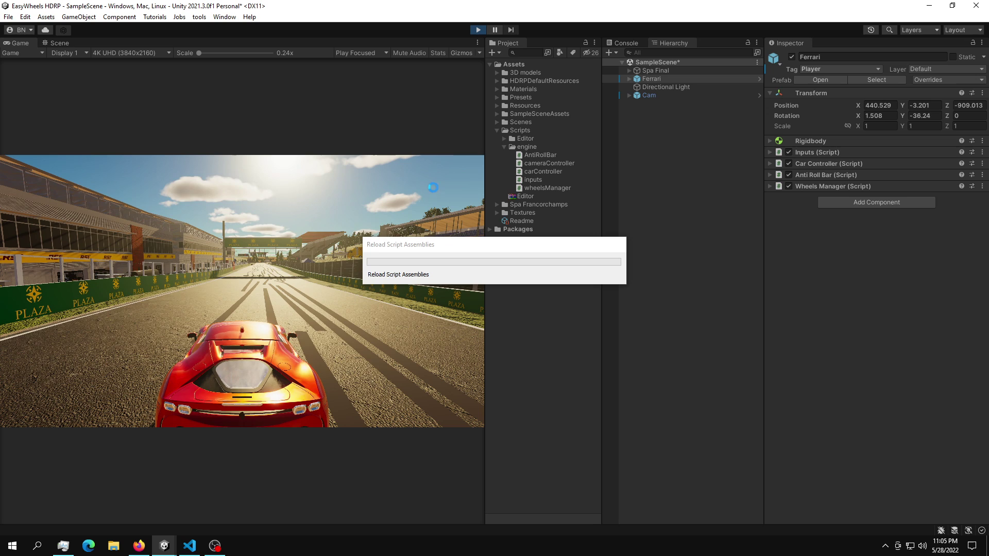
# Step: Check the GPU performance graphs in Task Manager and minimize it
pyautogui.hotkey('ctrl', 'shift', 'Escape')
pyautogui.click(56, 400)
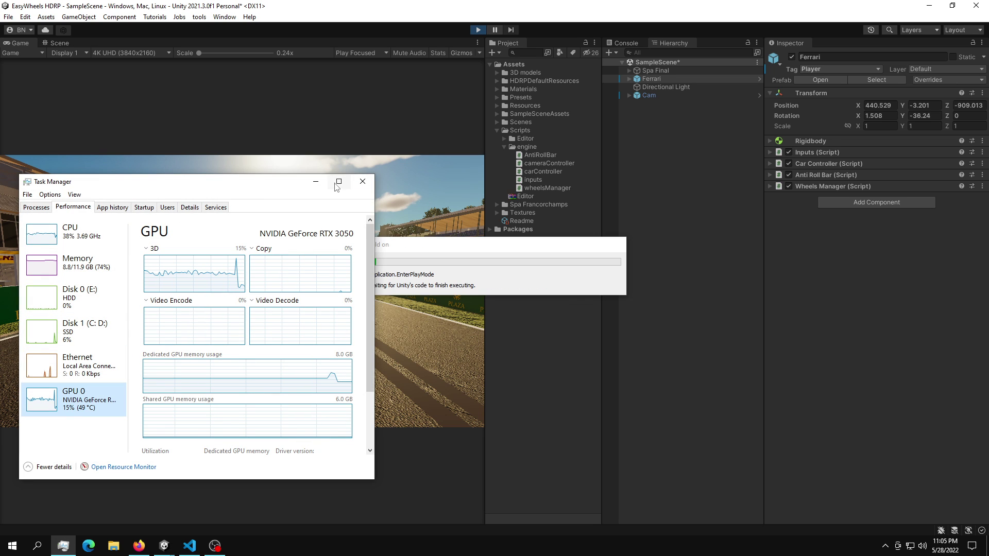
pyautogui.click(316, 181)
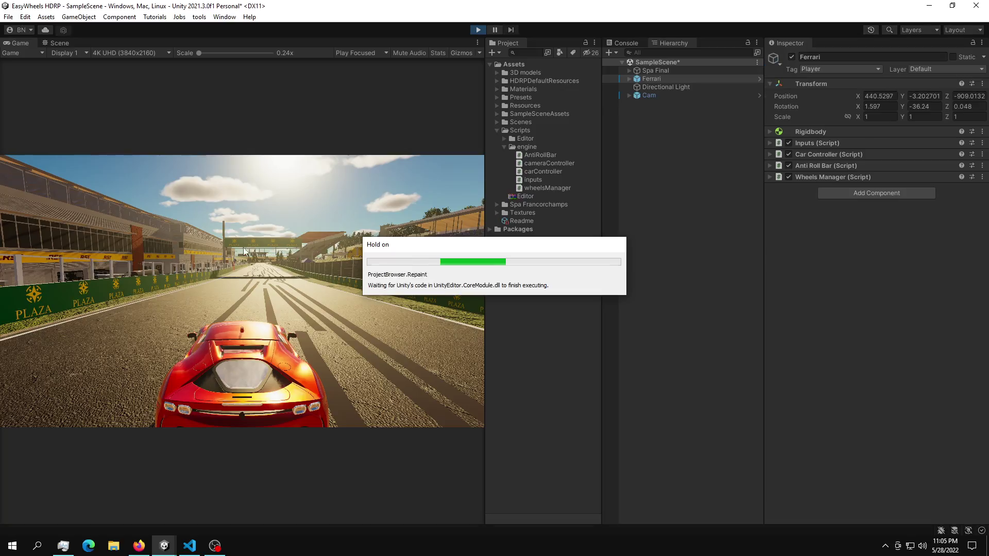
# Step: Maximize the running Game view and test-drive the Ferrari across the grass and along the race track
pyautogui.hotkey('shift', 'space')
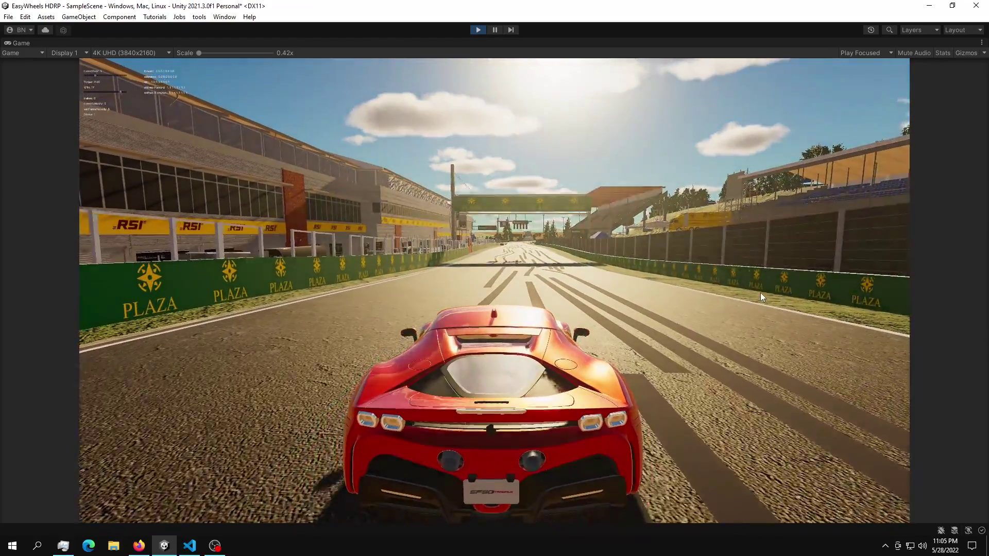
pyautogui.press('w')
pyautogui.press('w')
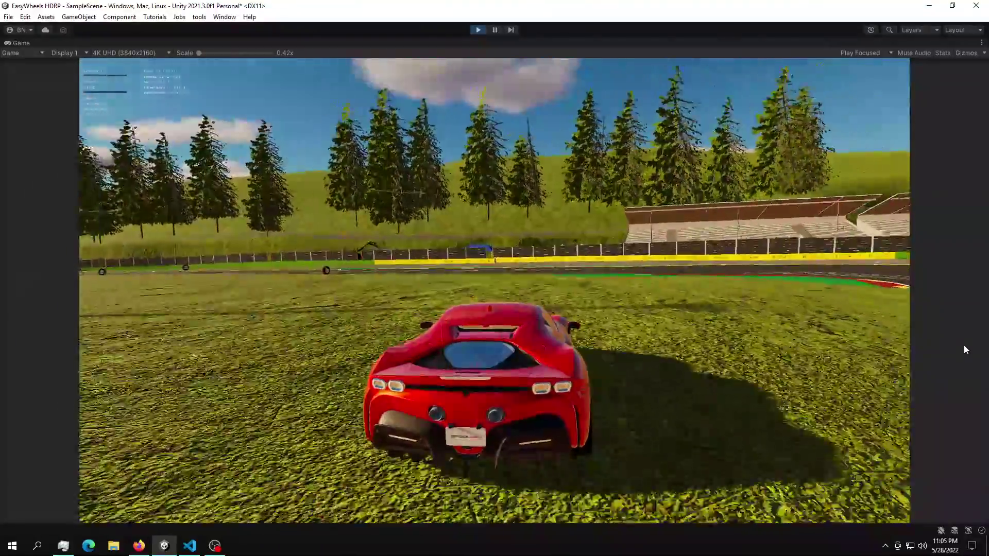
pyautogui.press('w')
pyautogui.press('d')
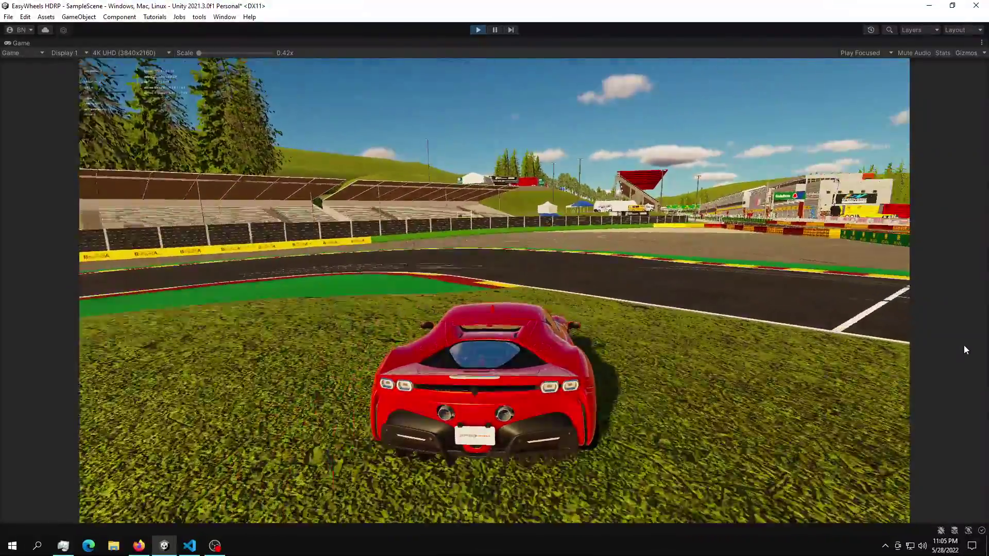
pyautogui.press('a')
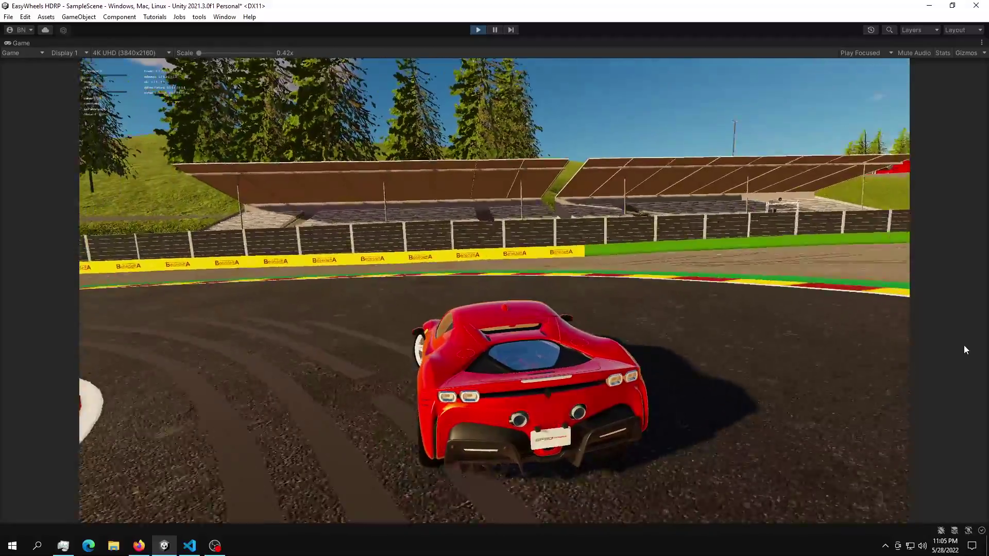
pyautogui.press('a')
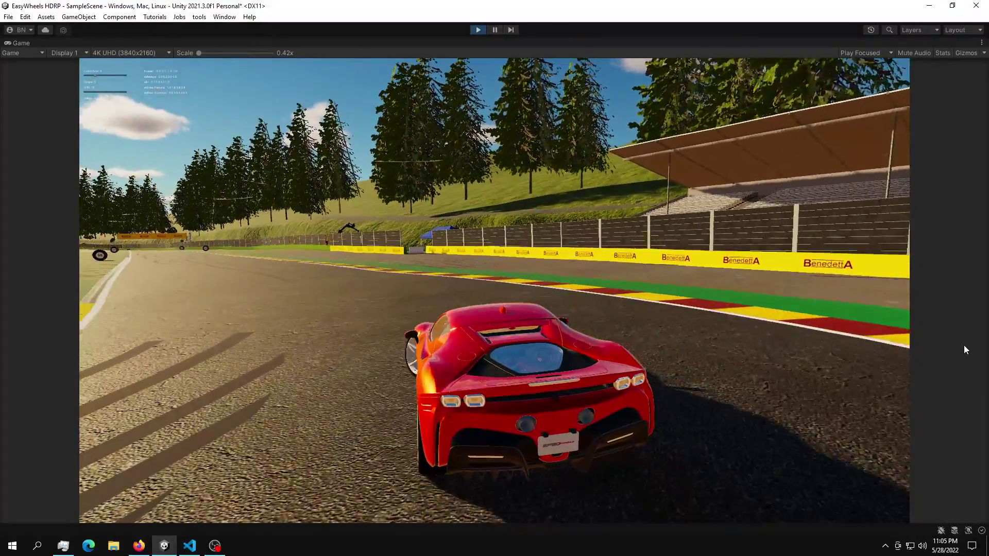
pyautogui.press('a')
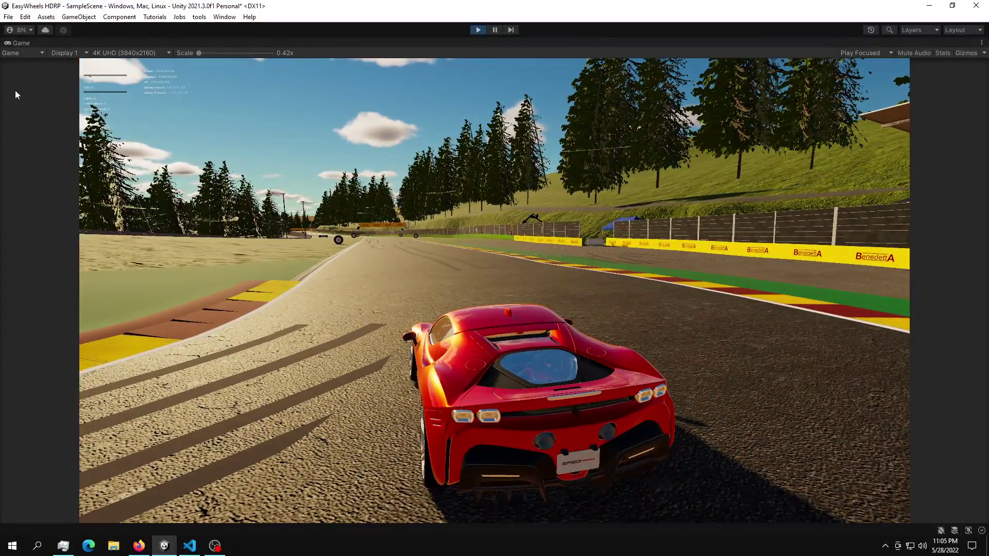
# Step: Restore the Game view's normal size and set the Wheels Manager's Clamp Min Slip to 0.642 during play
pyautogui.click(49, 75)
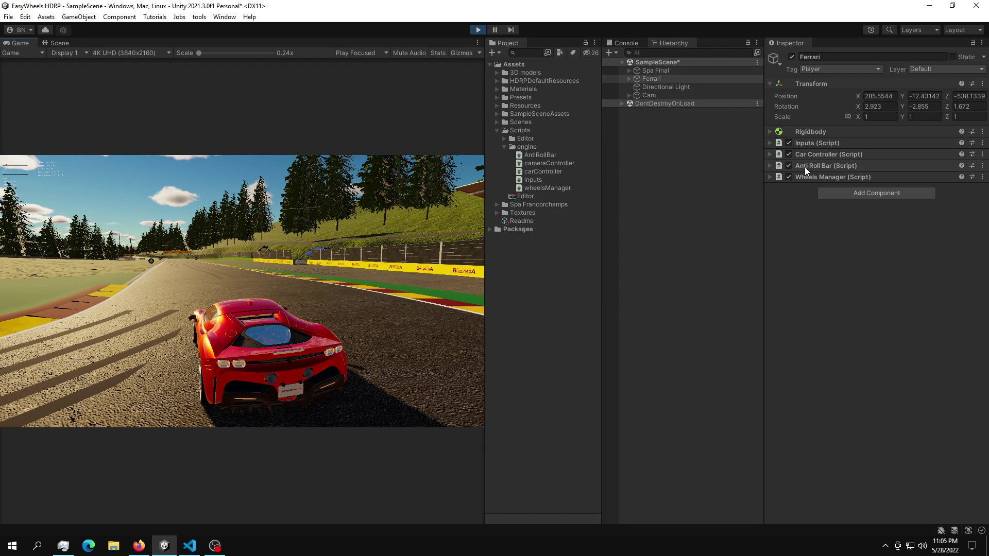
pyautogui.click(843, 176)
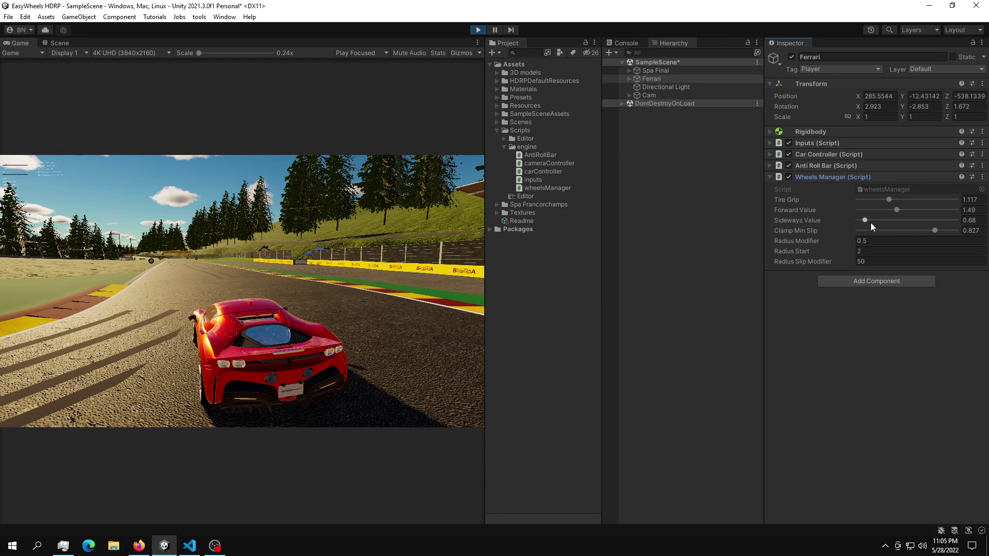
pyautogui.moveTo(934, 231); pyautogui.dragTo(912, 229)
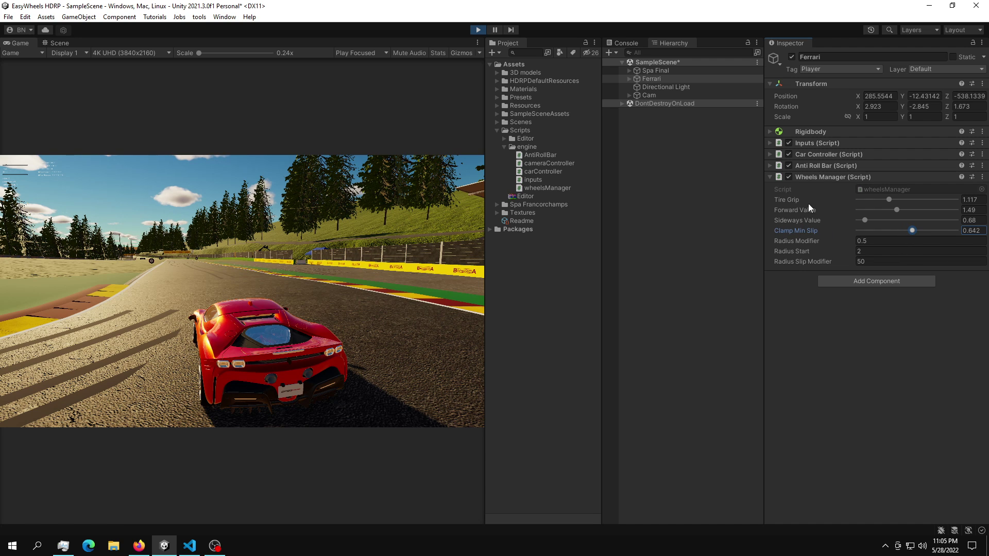
# Step: Maximize the Game view with Free Aspect and drive the Ferrari along the track to test its handling
pyautogui.click(66, 73)
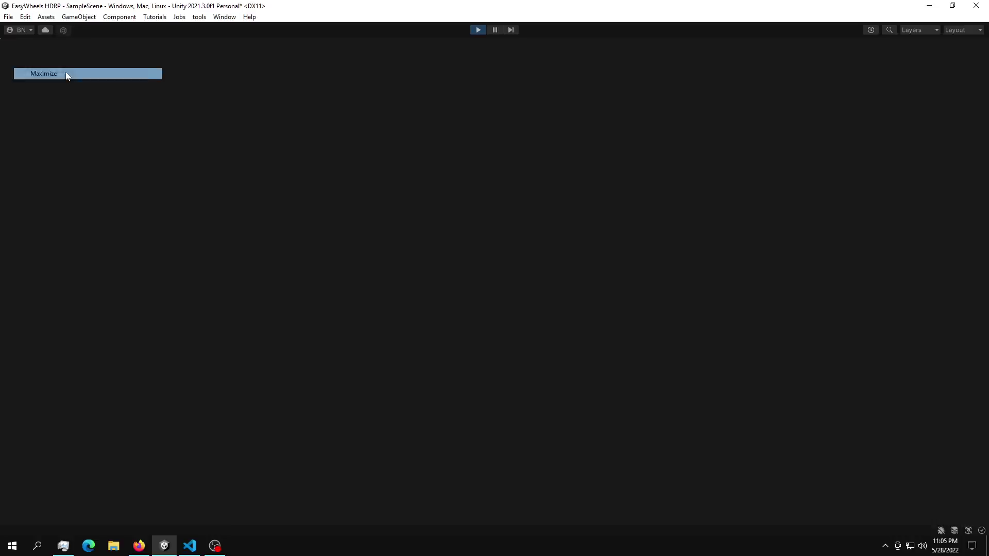
pyautogui.click(138, 85)
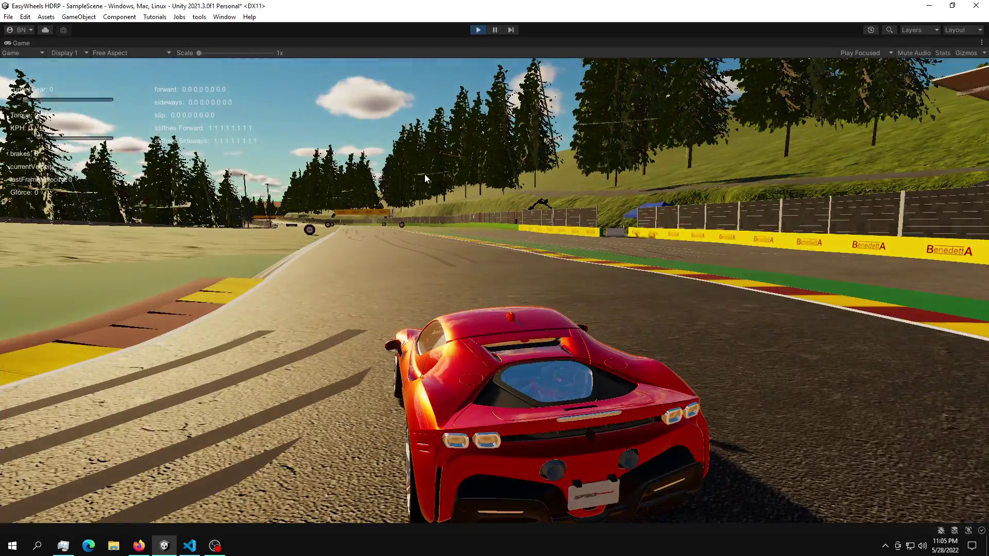
pyautogui.press('w')
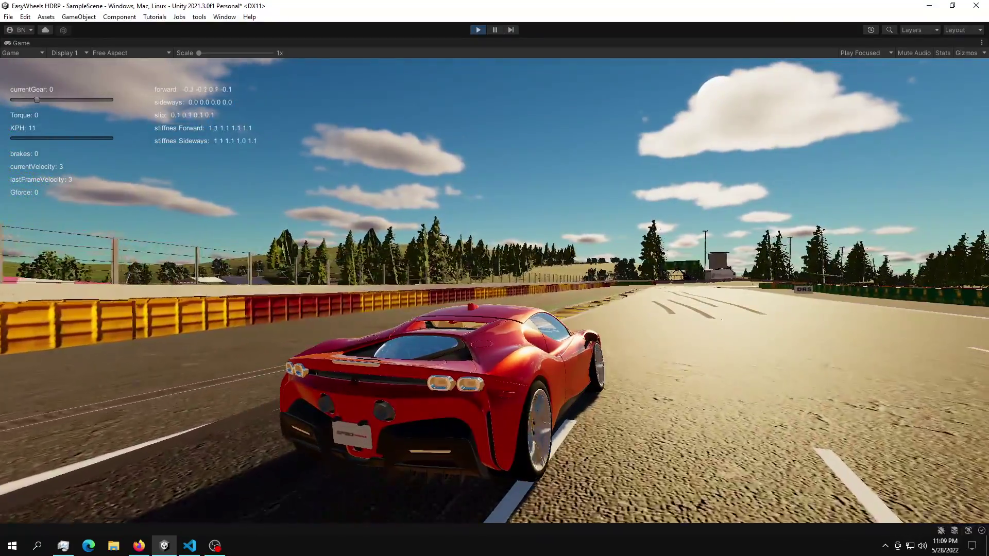
pyautogui.press('s')
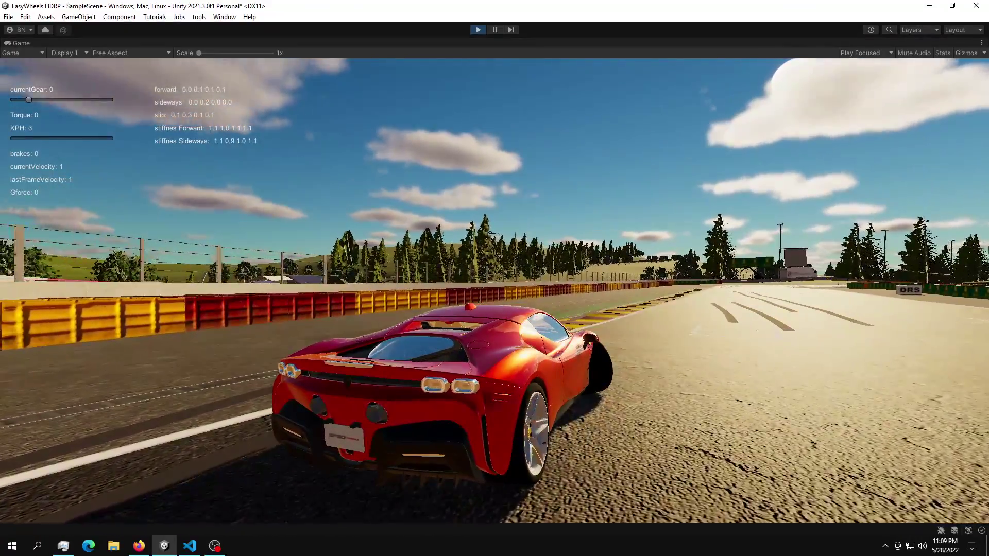
pyautogui.press('w')
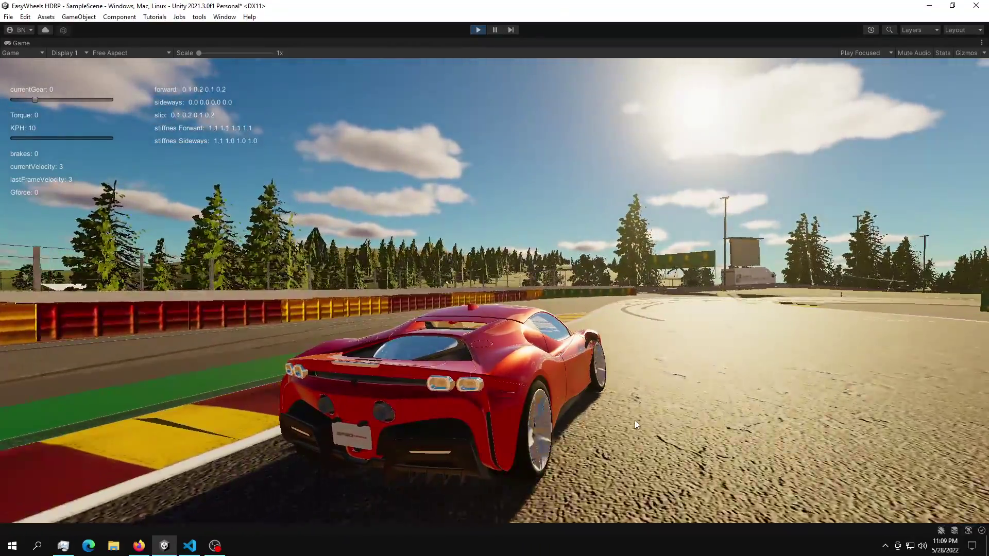
pyautogui.press('w')
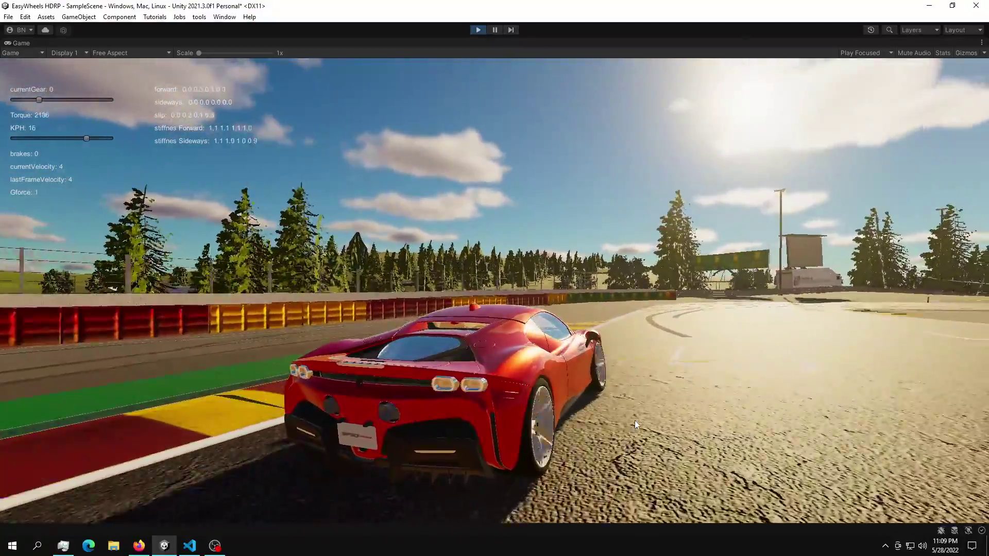
# Step: Steer the Ferrari through the right-hand bend past the grandstands, and turn it back left along the track
pyautogui.press('d')
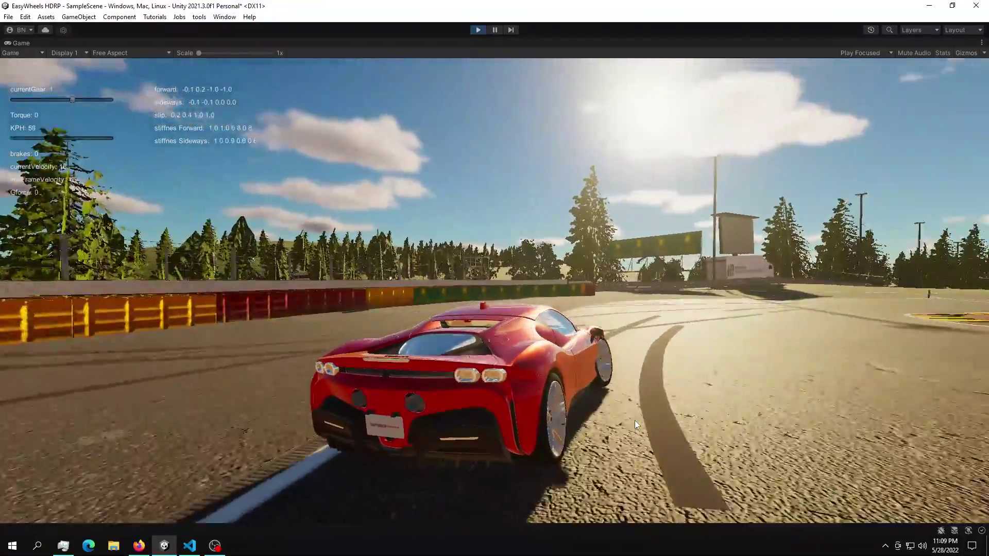
pyautogui.press('d')
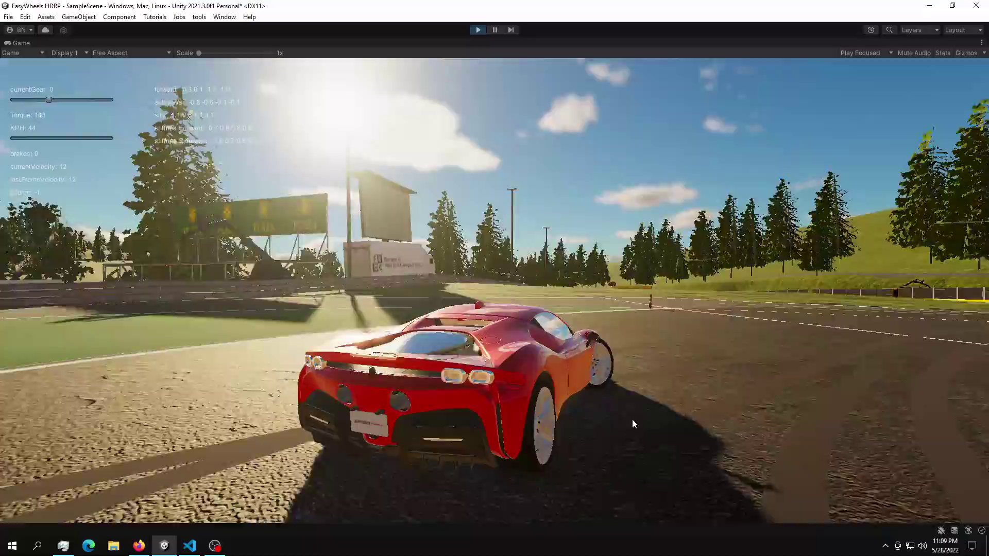
pyautogui.press('d')
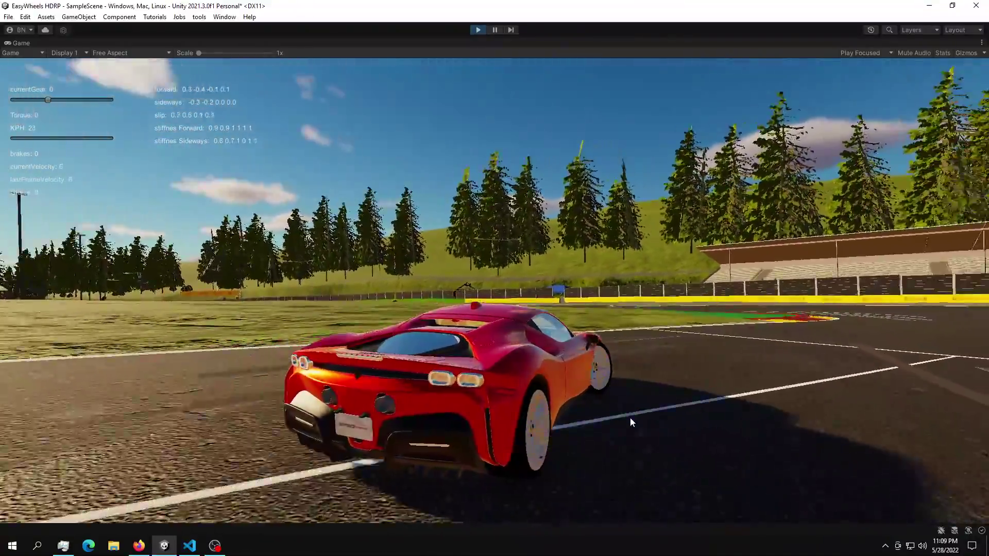
pyautogui.press('w')
pyautogui.press('w')
pyautogui.press('d')
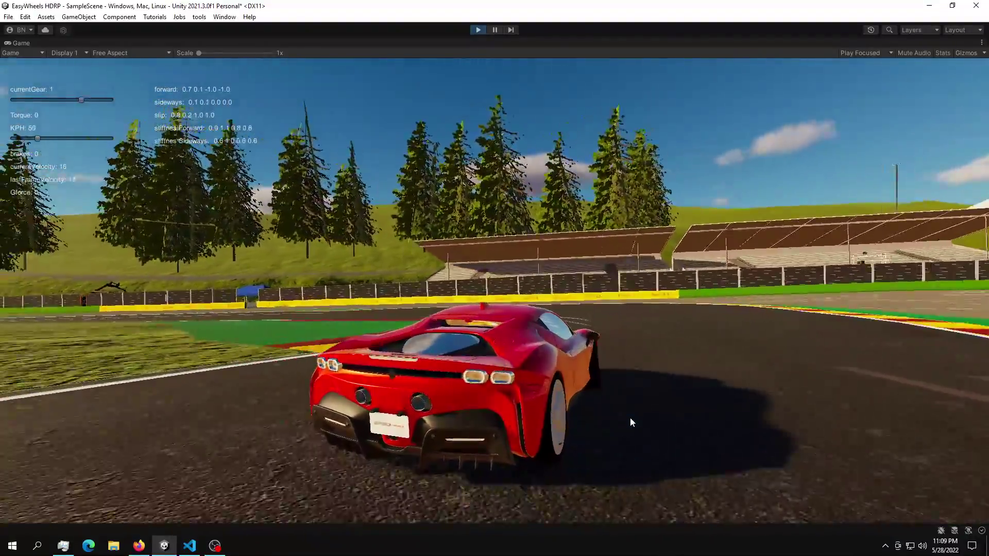
pyautogui.press('a')
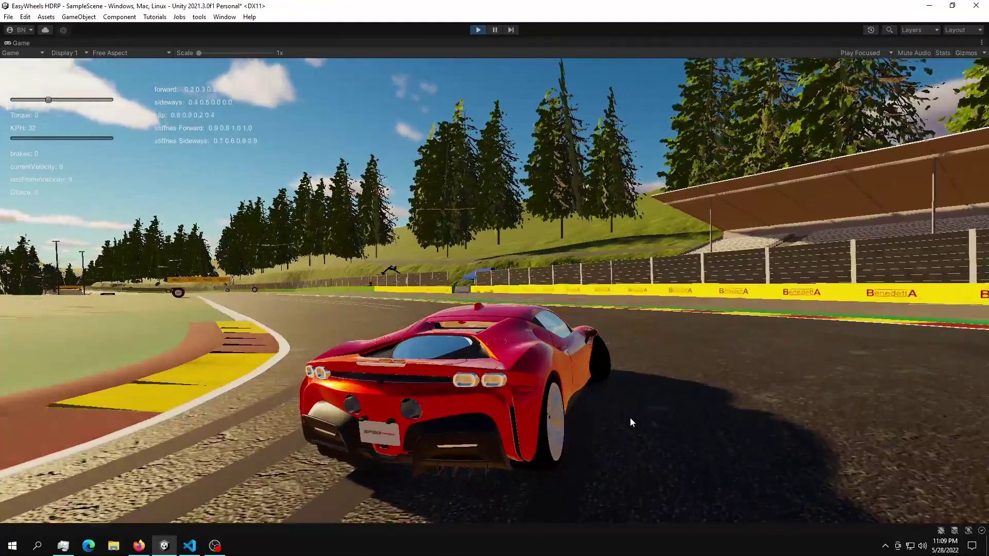
pyautogui.press('a')
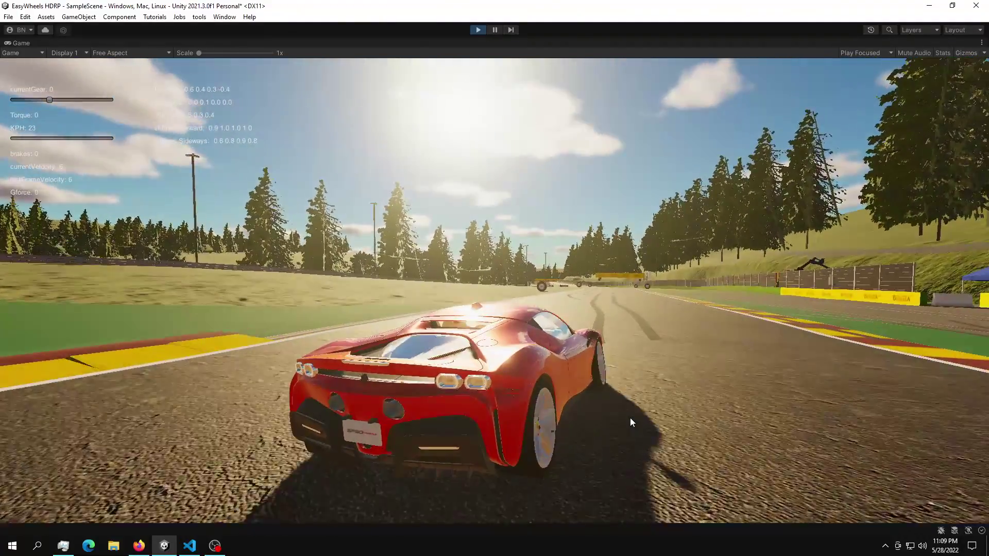